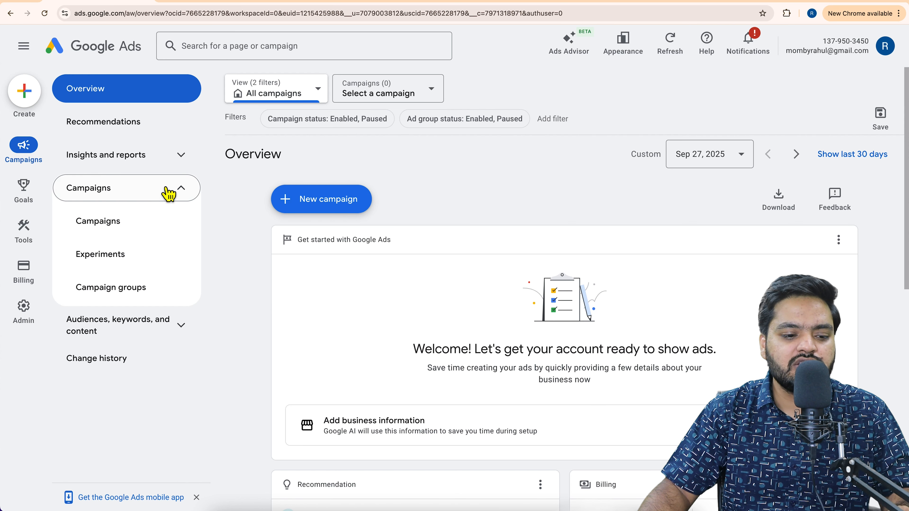
Open Keyword Planner and start discovering new keywords.
mouse_move(29, 246)
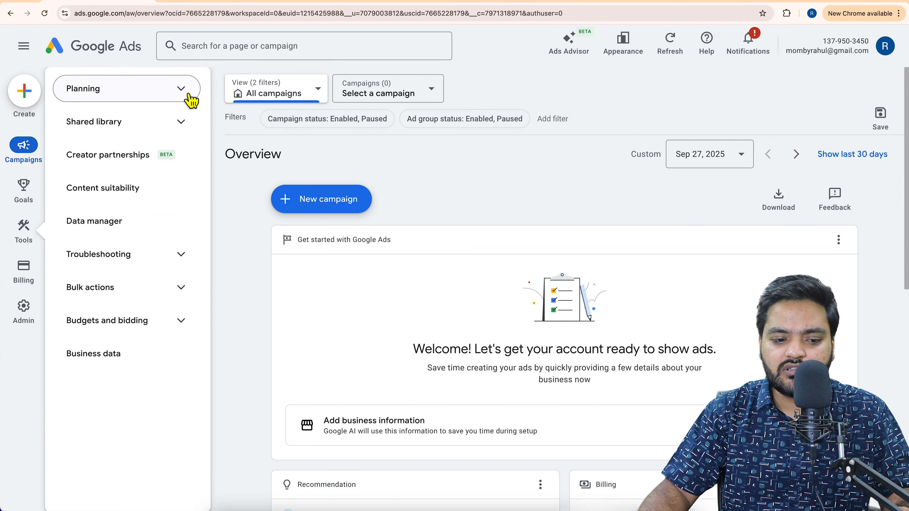
left_click(192, 101)
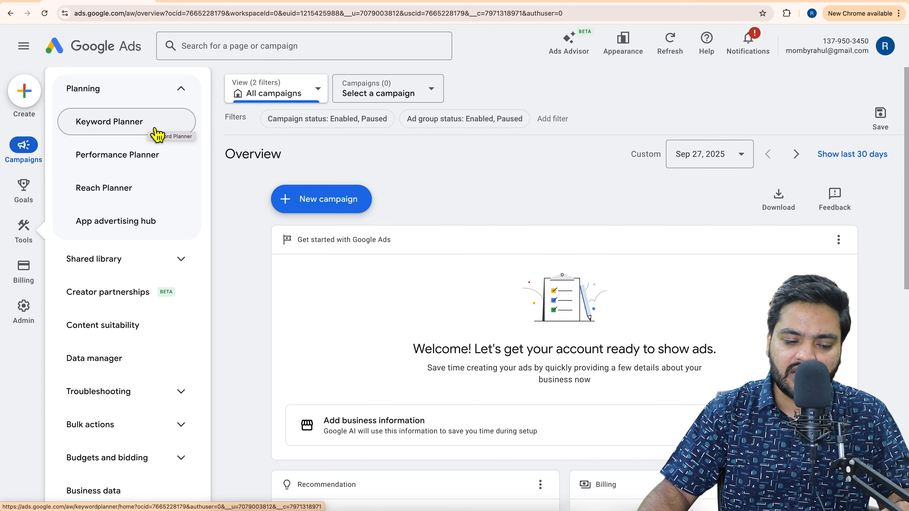
left_click(156, 135)
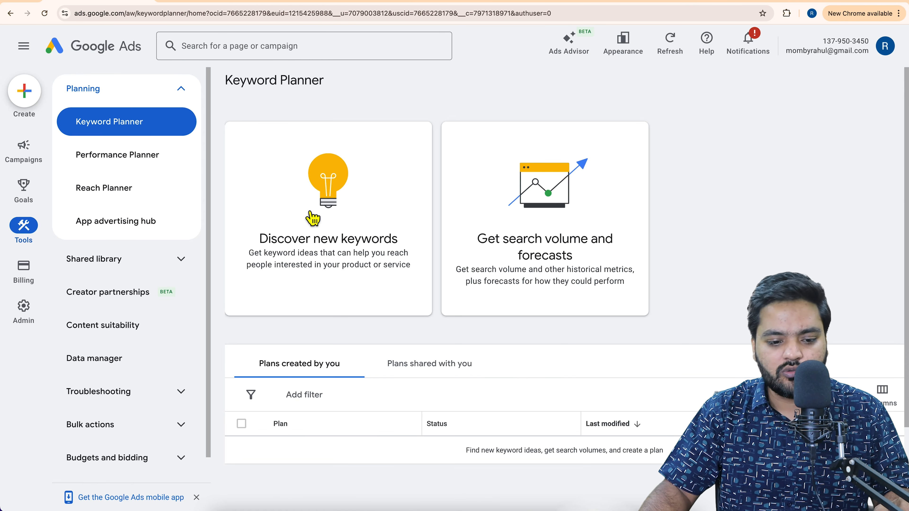
left_click(331, 214)
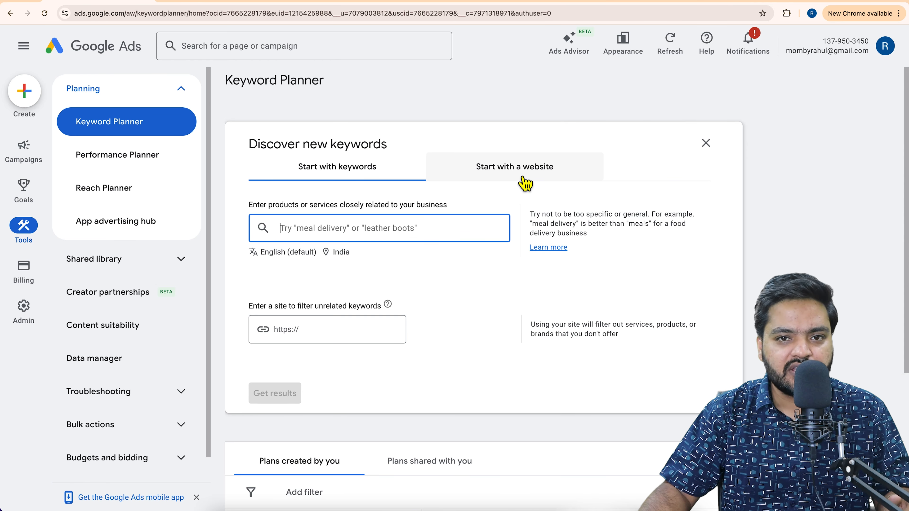
Replace India with the union territory Delhi, India as the targeted location for the keyword search.
left_click(346, 258)
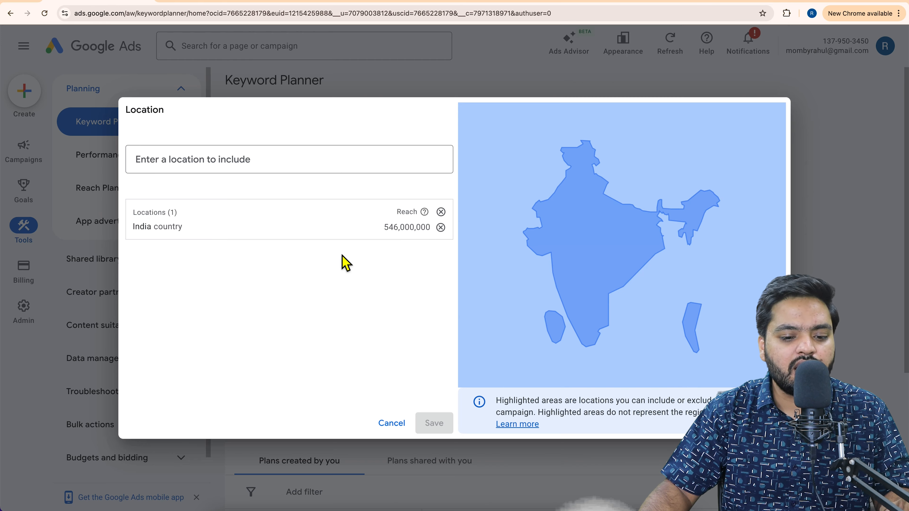
left_click(447, 237)
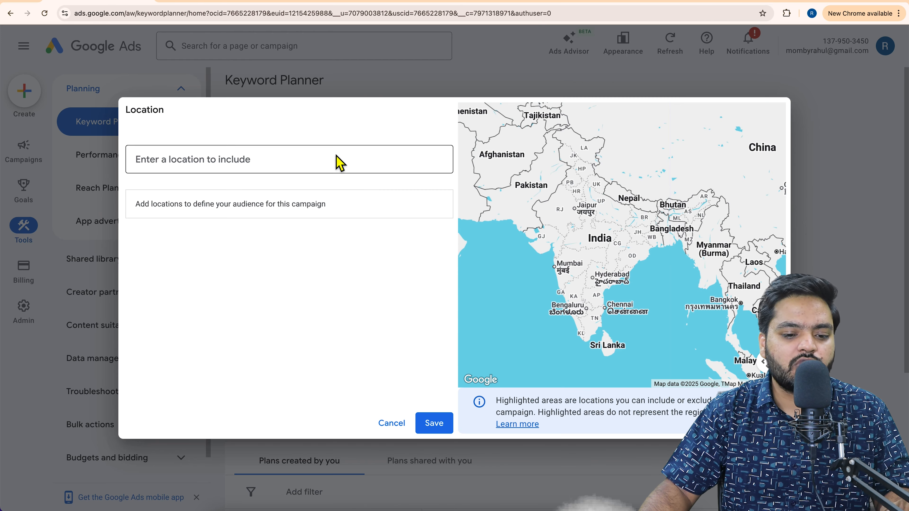
left_click(338, 163)
type("delhi")
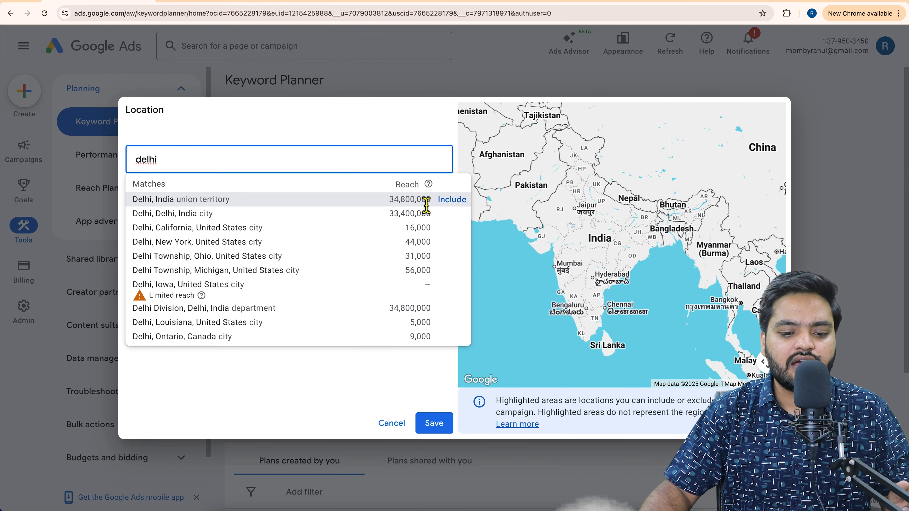
left_click(452, 200)
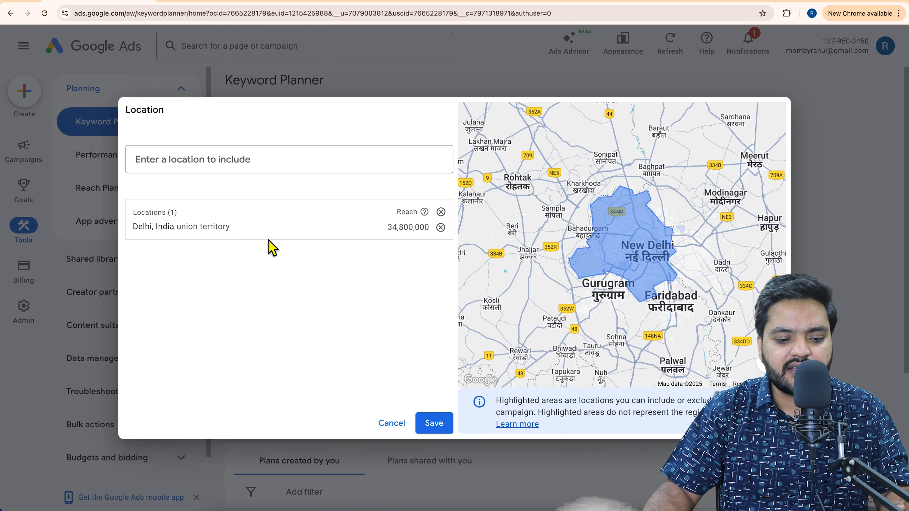
left_click(436, 427)
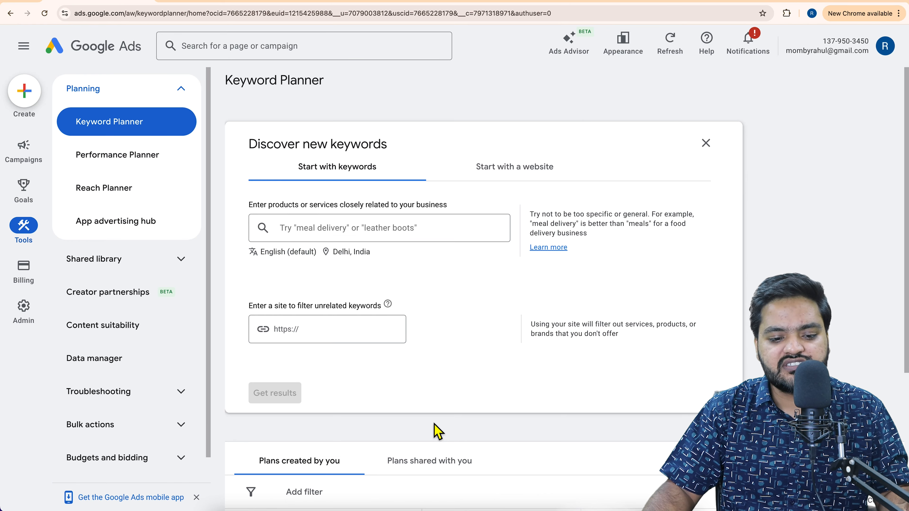
Add "digital marketing course" as the first seed keyword.
left_click(373, 236)
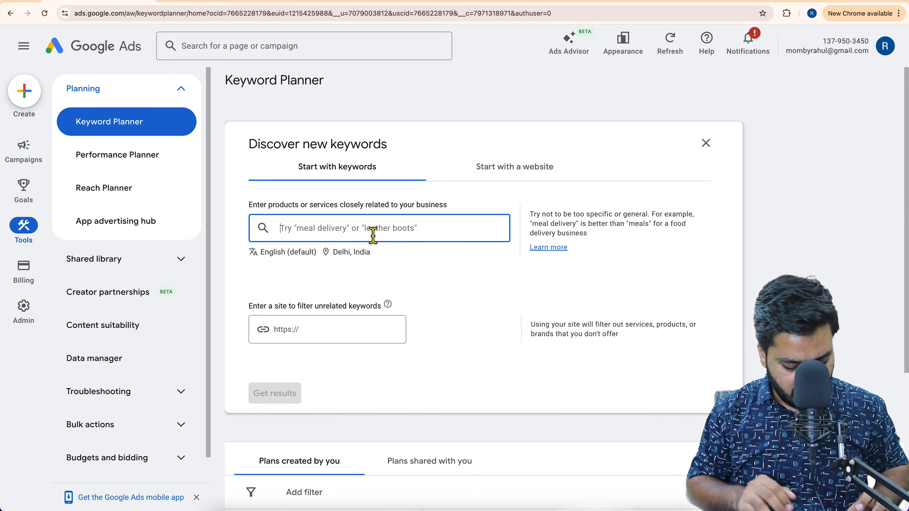
type("digita")
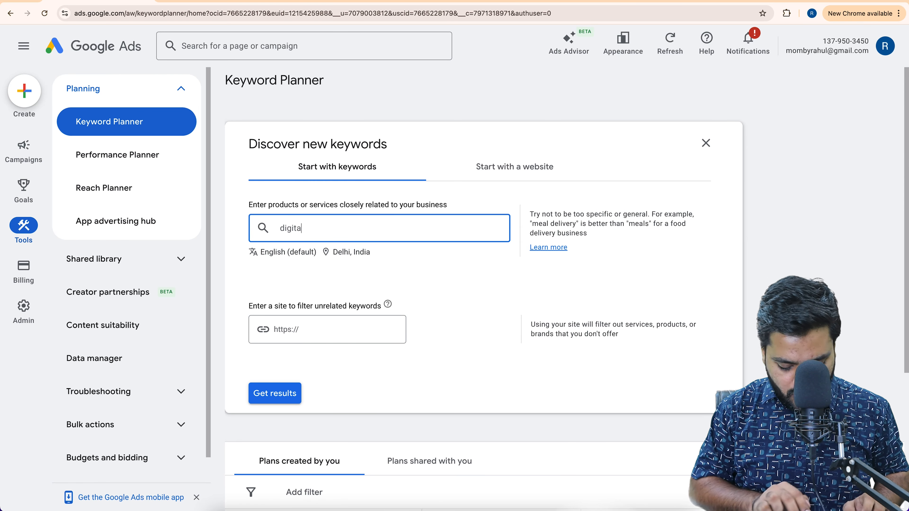
type("l marek")
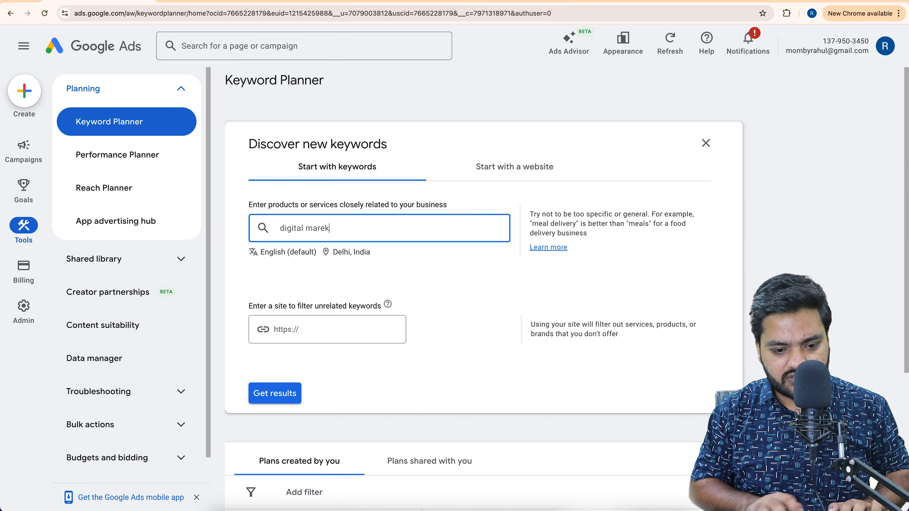
key("BackSpace")
key("BackSpace")
type("keting")
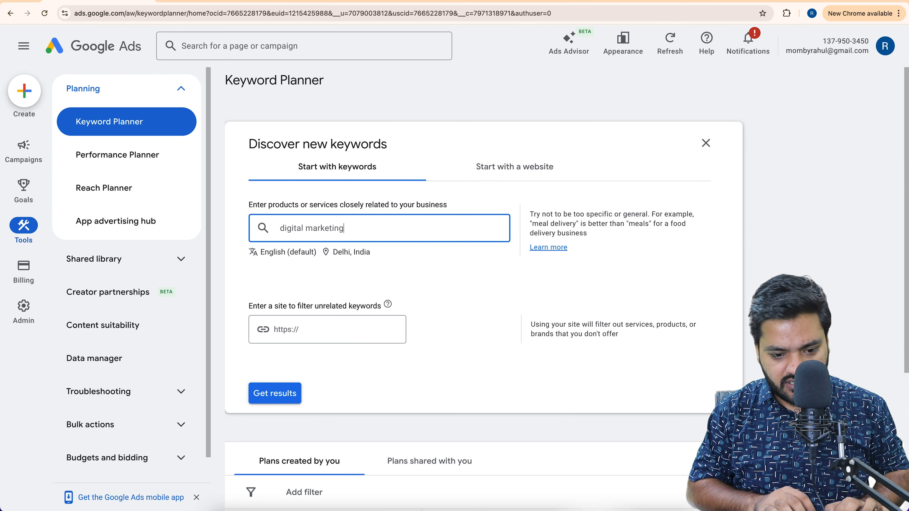
type(" course")
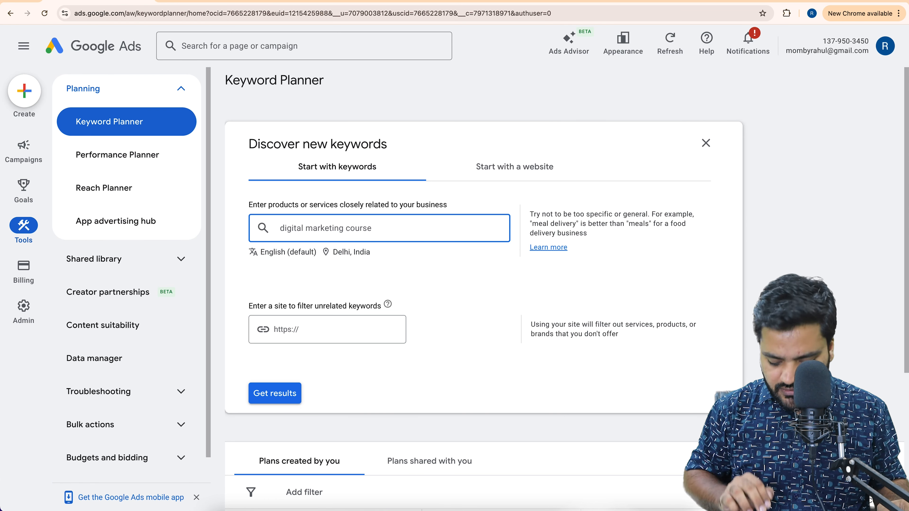
key("Return")
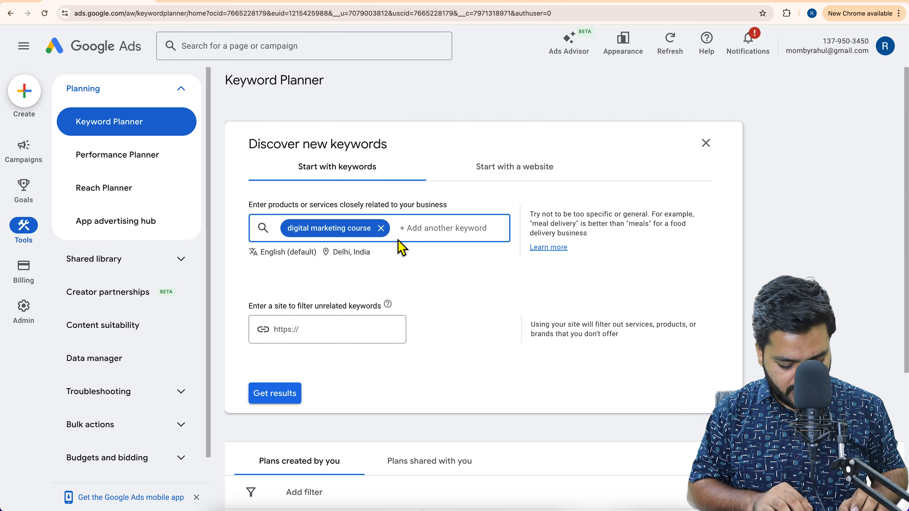
Add "digital marketing classes" as the second seed keyword and get the keyword results.
type("digi")
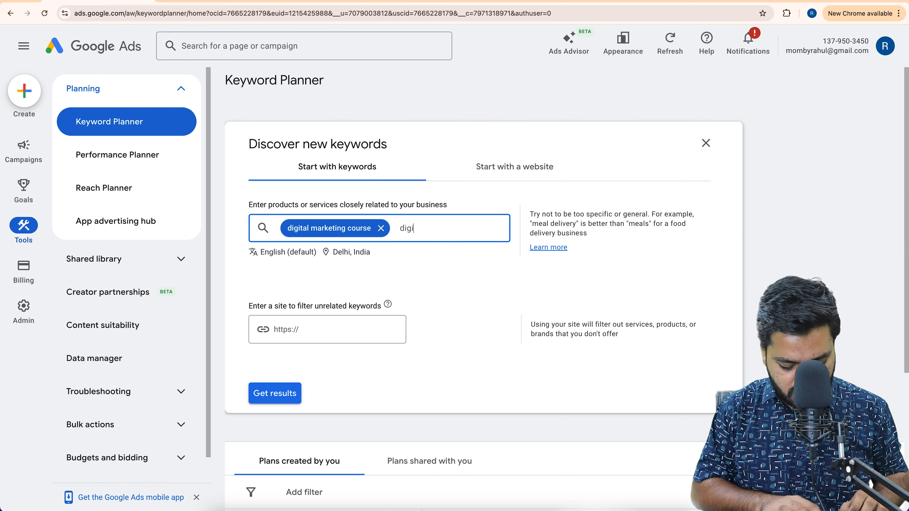
type("tal marketing ")
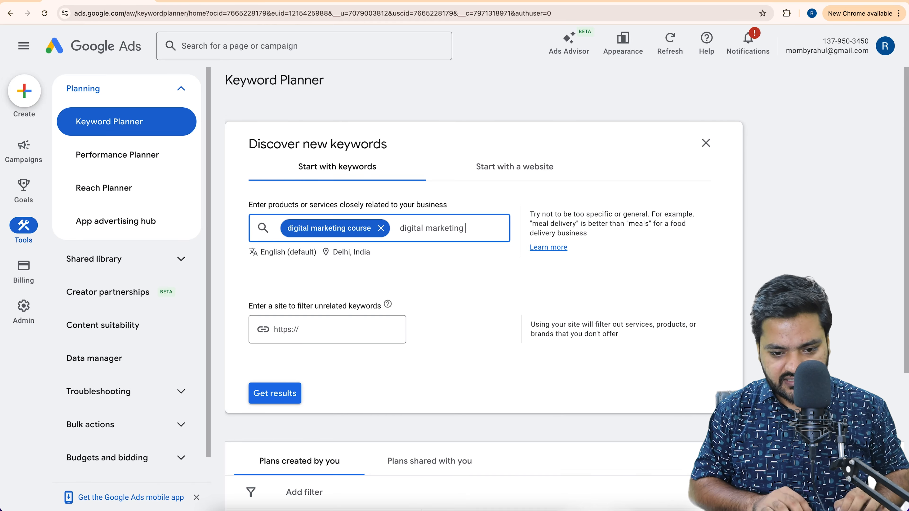
type("classes")
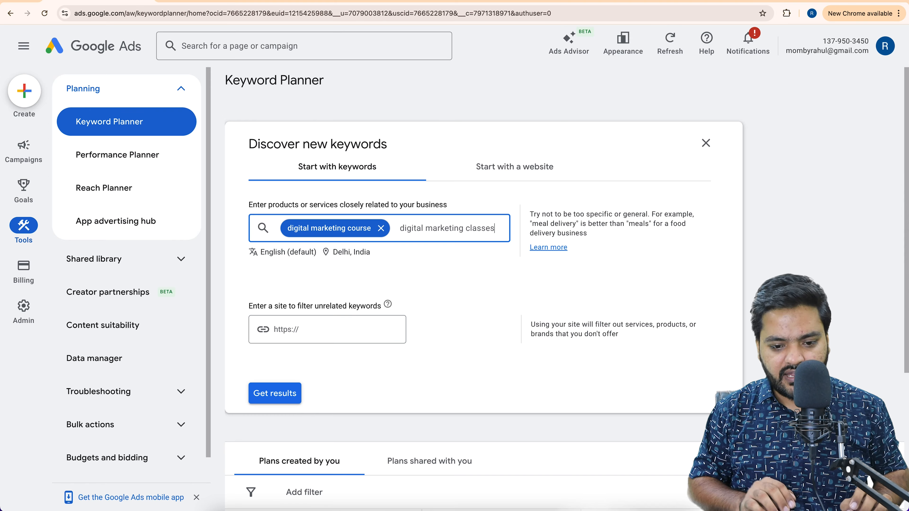
key("Return")
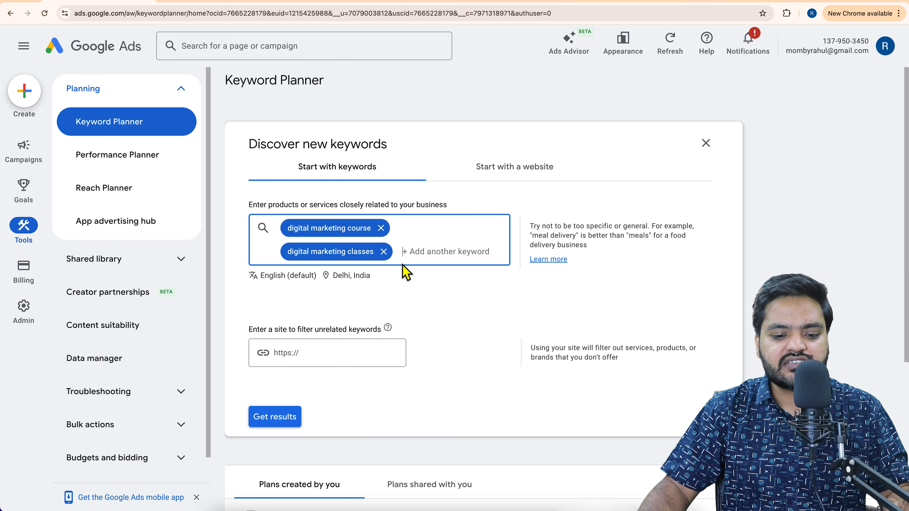
left_click(275, 417)
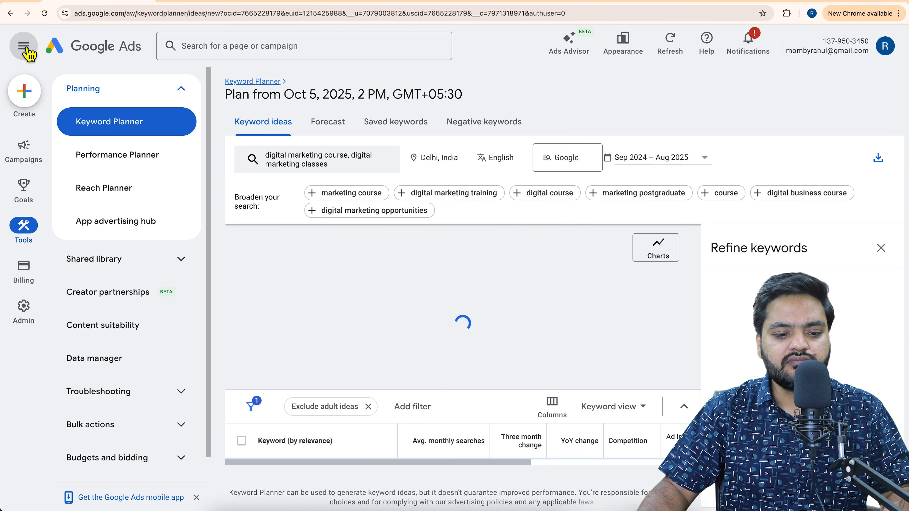
Collapse the side navigation and examine the plan's date range options, keyword refinements and the metrics of the provided keywords.
left_click(24, 46)
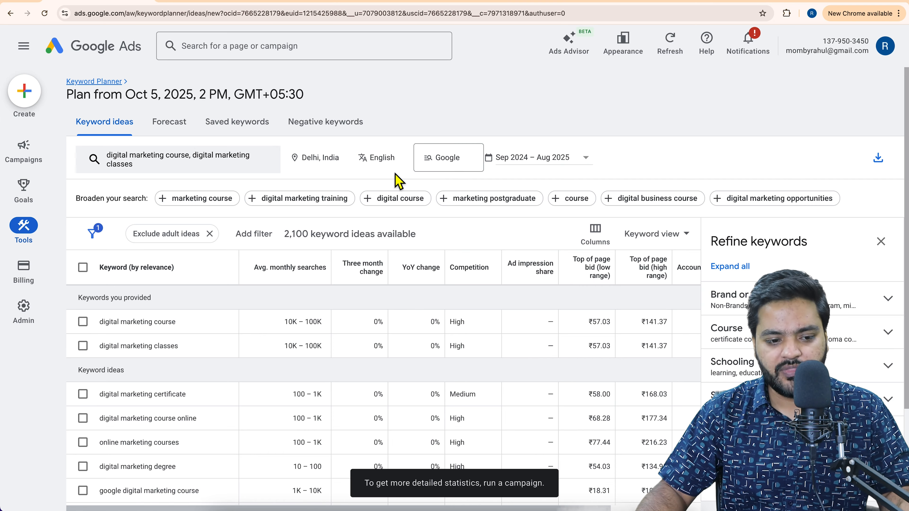
left_click_drag(84, 97, 314, 101)
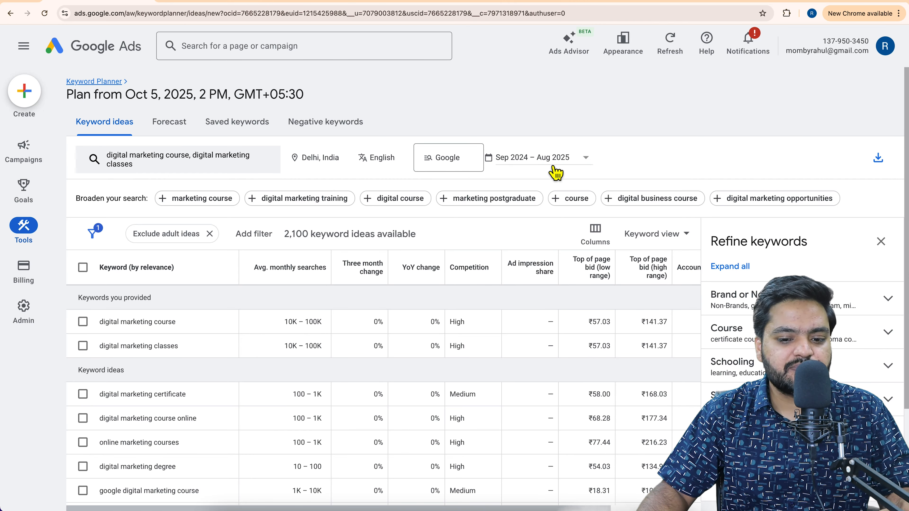
left_click(556, 174)
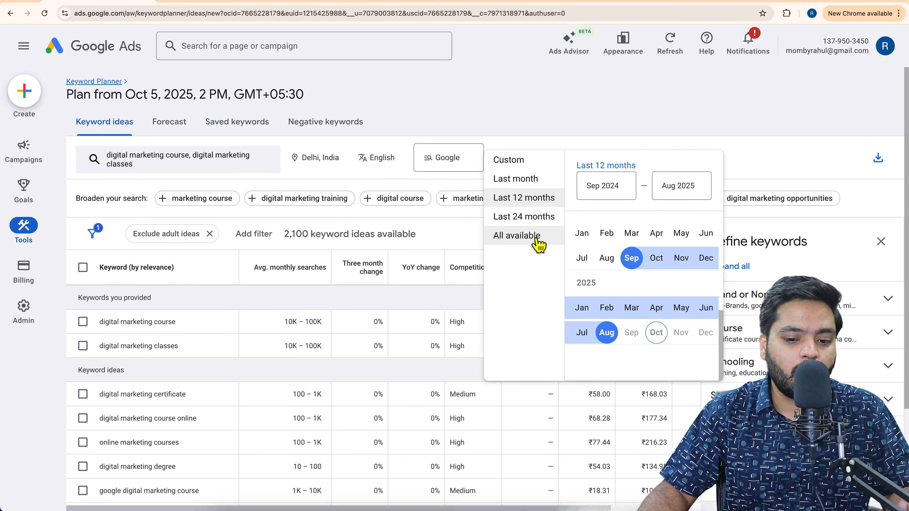
left_click(550, 149)
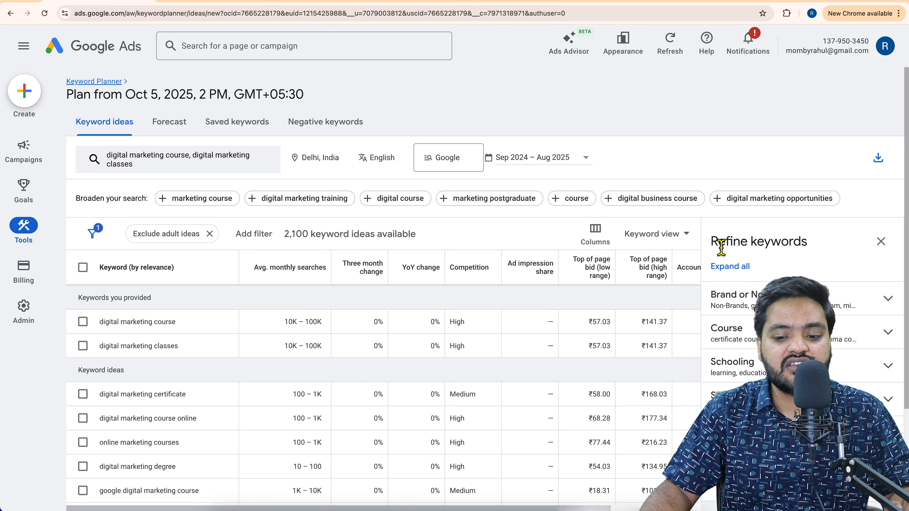
left_click_drag(721, 247, 802, 248)
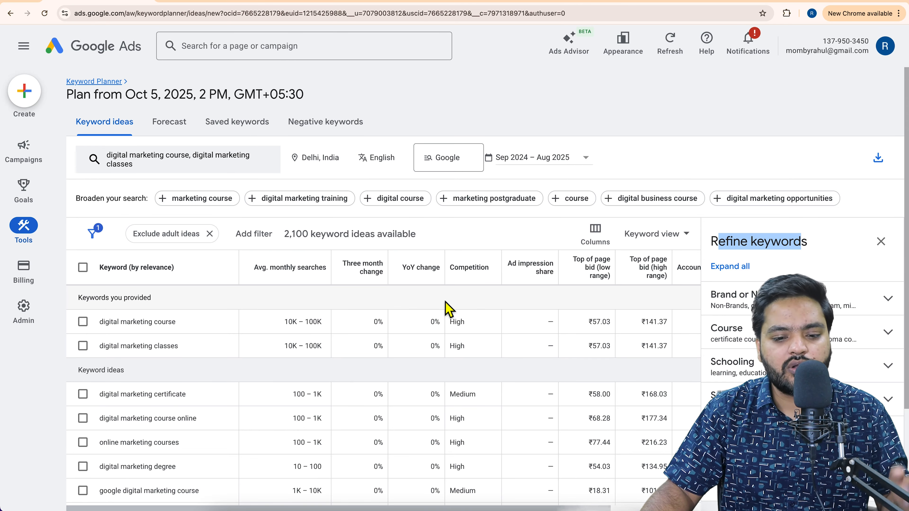
scroll(428, 308, "down", 1)
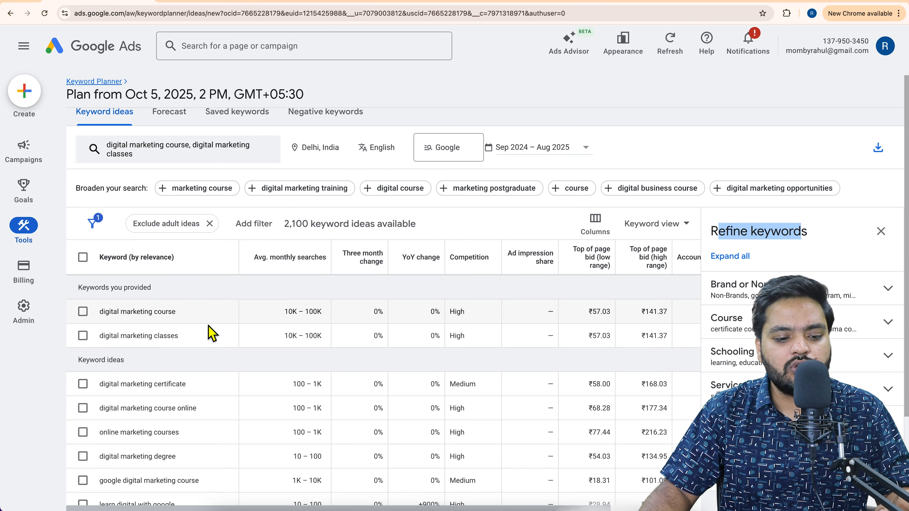
left_click_drag(87, 288, 149, 296)
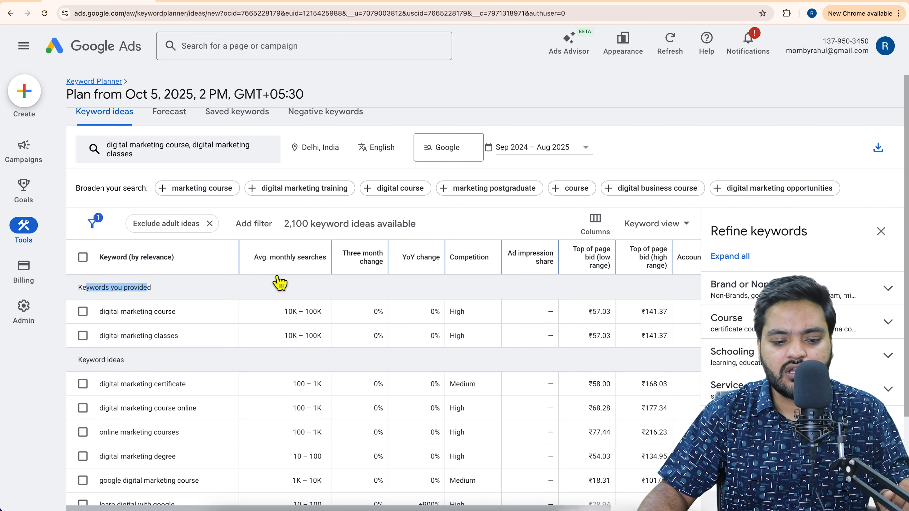
mouse_move(302, 270)
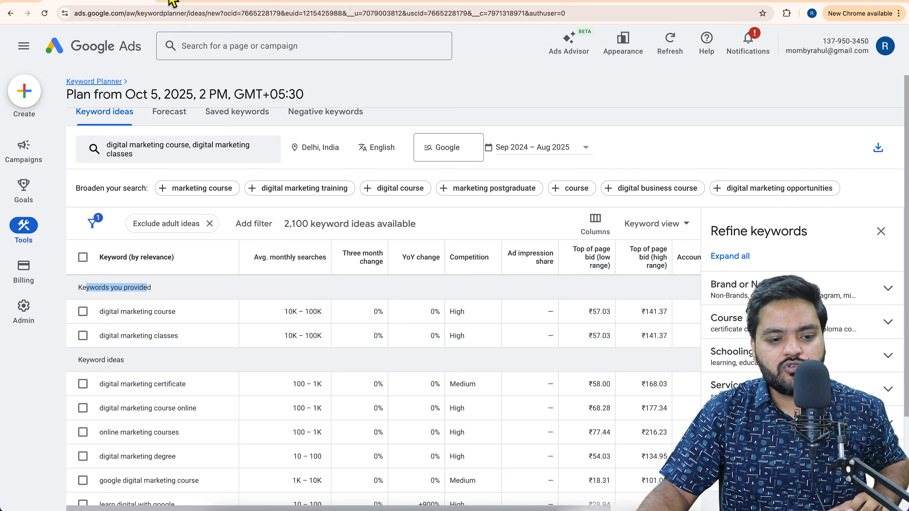
Open google.com in a new browser tab.
key("super+t")
type("go")
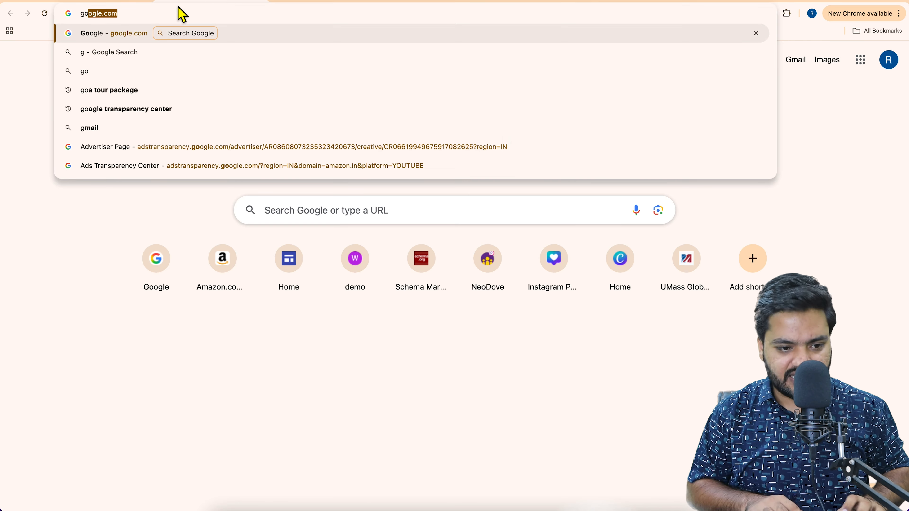
key("Return")
Search Google for "digital marketing institute in delhi".
type("di")
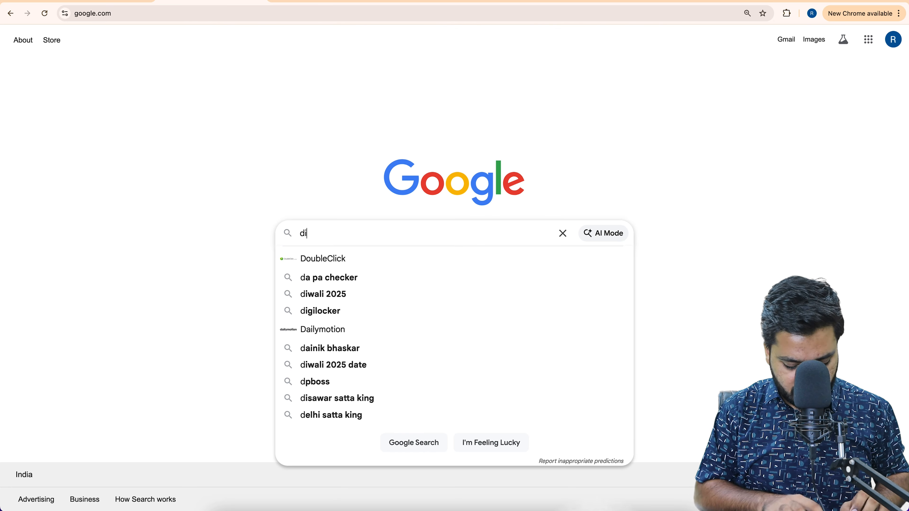
type("gitak")
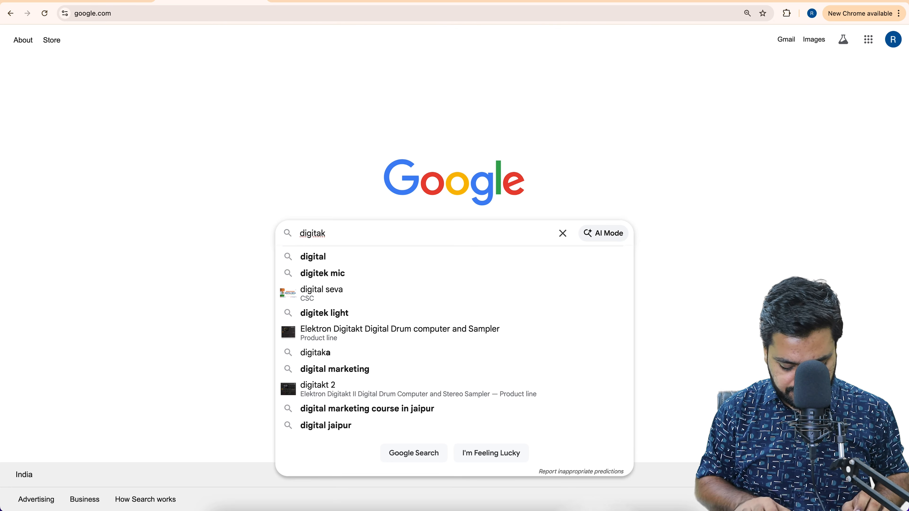
key("BackSpace")
type("l marketing in")
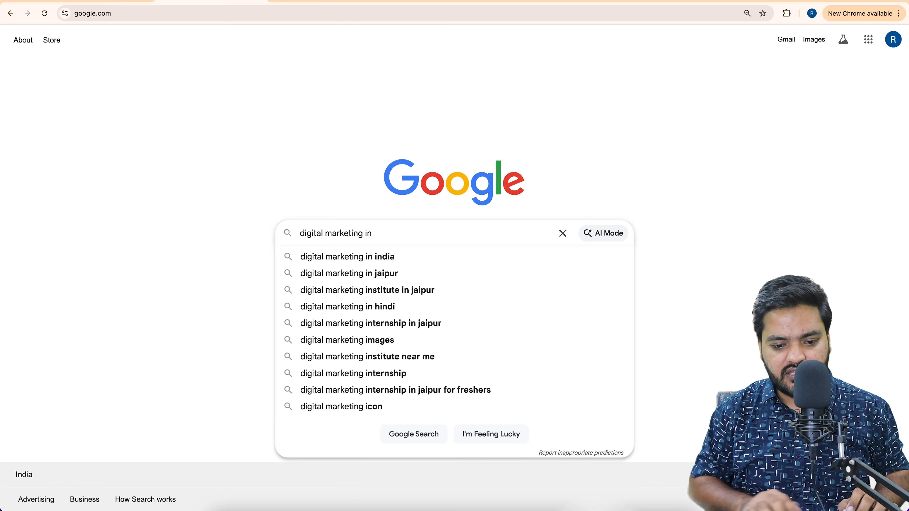
type("s")
key("Down")
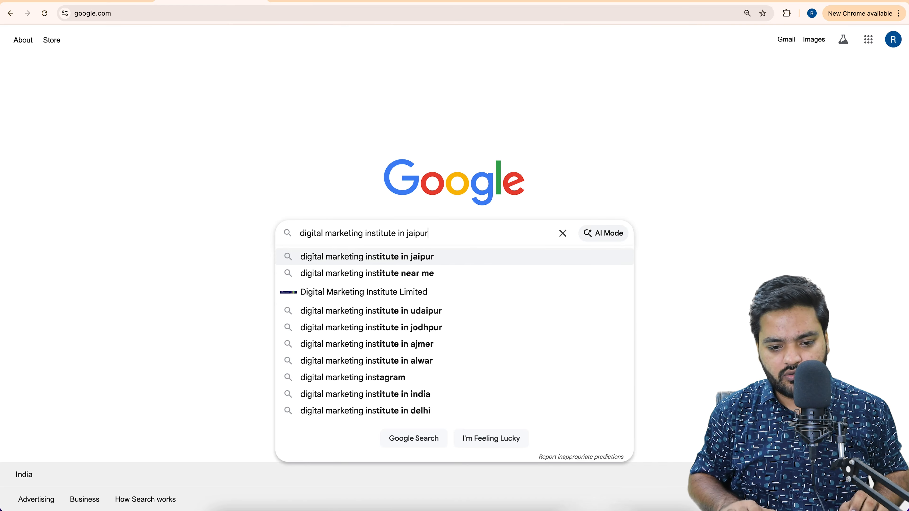
key("BackSpace")
key("BackSpace")
key("BackSpace")
key("BackSpace")
key("BackSpace")
key("BackSpace")
type("delh")
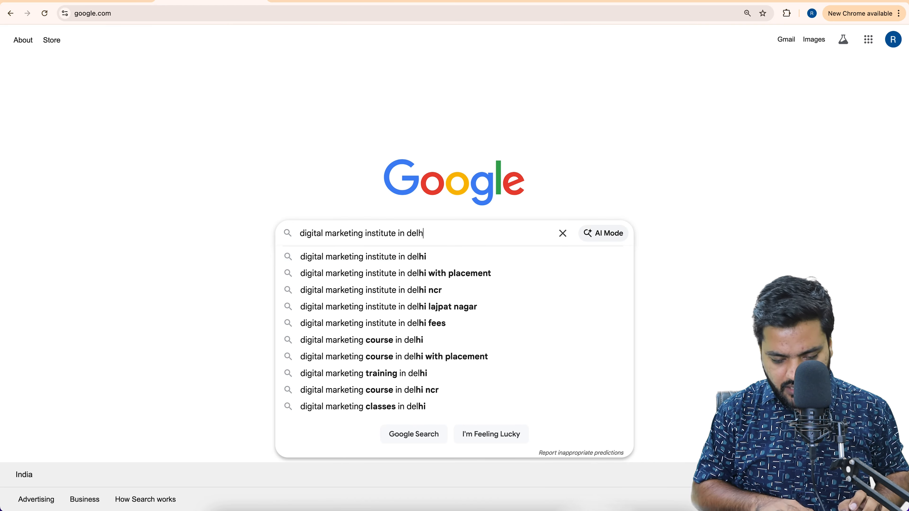
type("i")
key("Return")
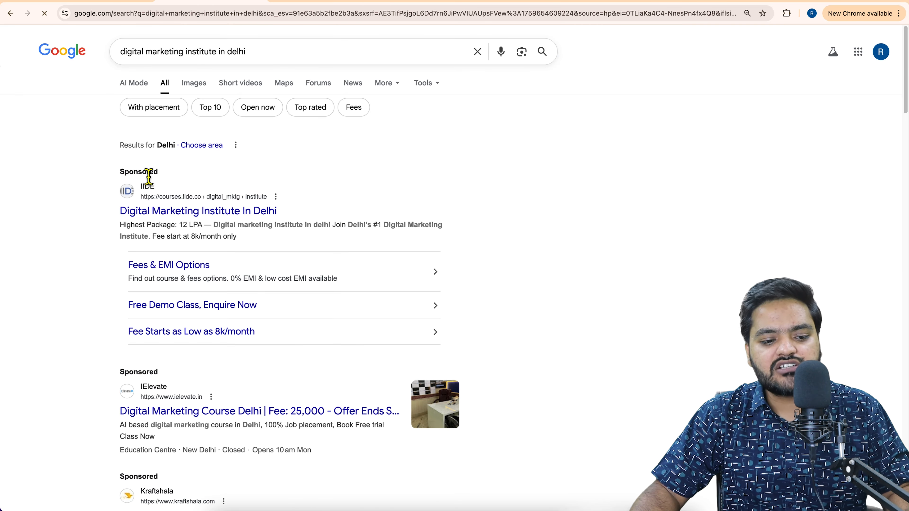
Examine the sponsored ads, business listings and organic results for the Delhi digital marketing institute search.
scroll(140, 229, "down", 3)
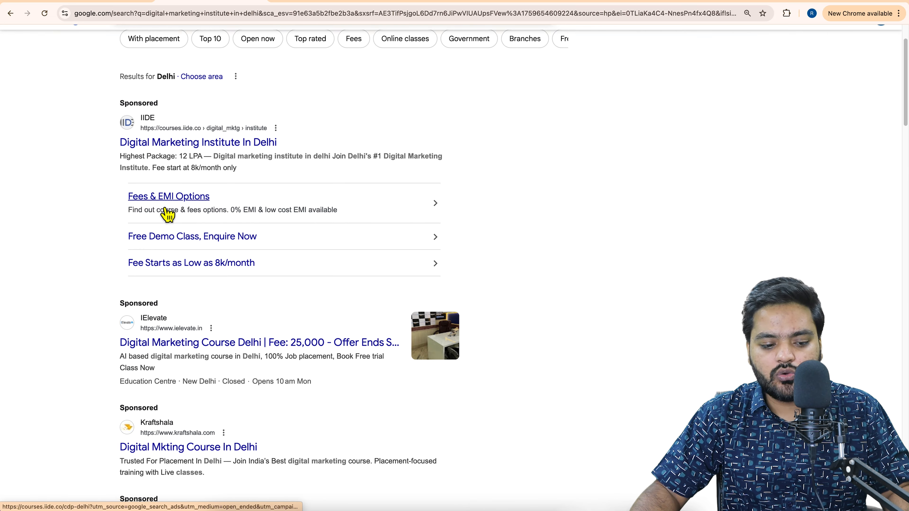
scroll(167, 215, "down", 8)
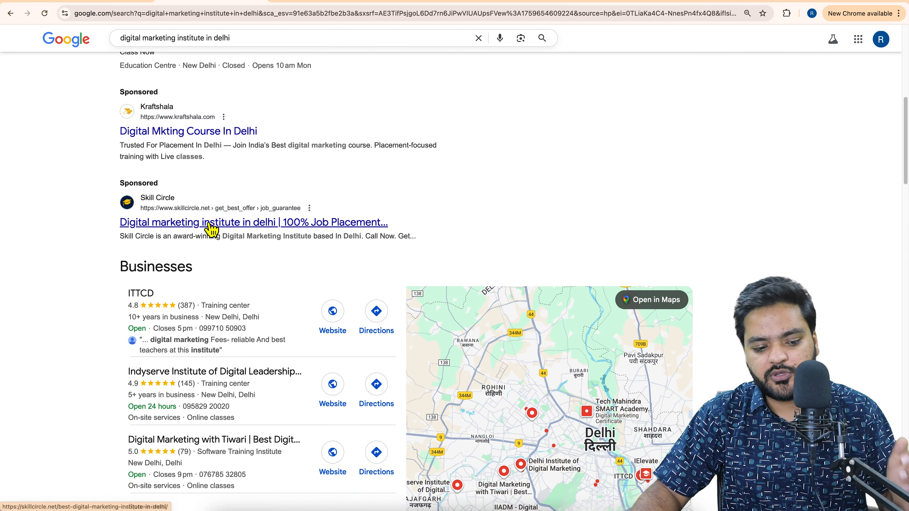
scroll(211, 229, "down", 20)
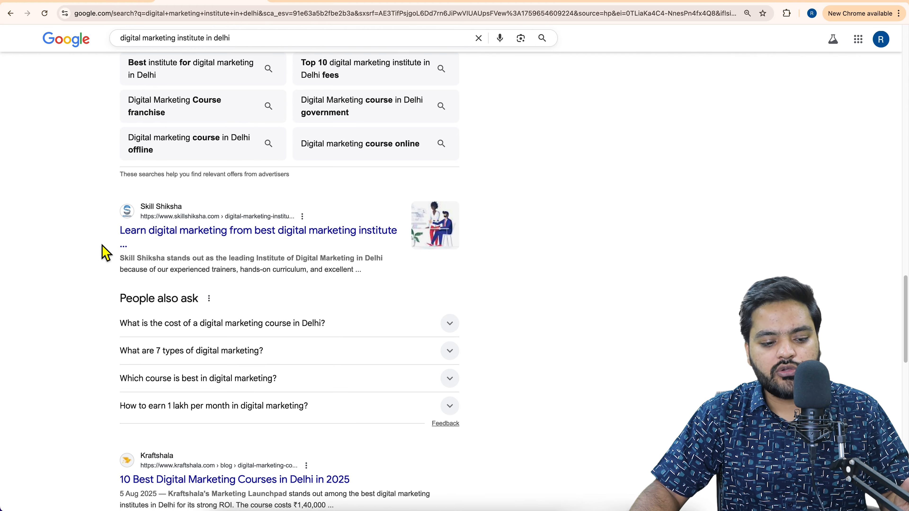
scroll(107, 252, "down", 15)
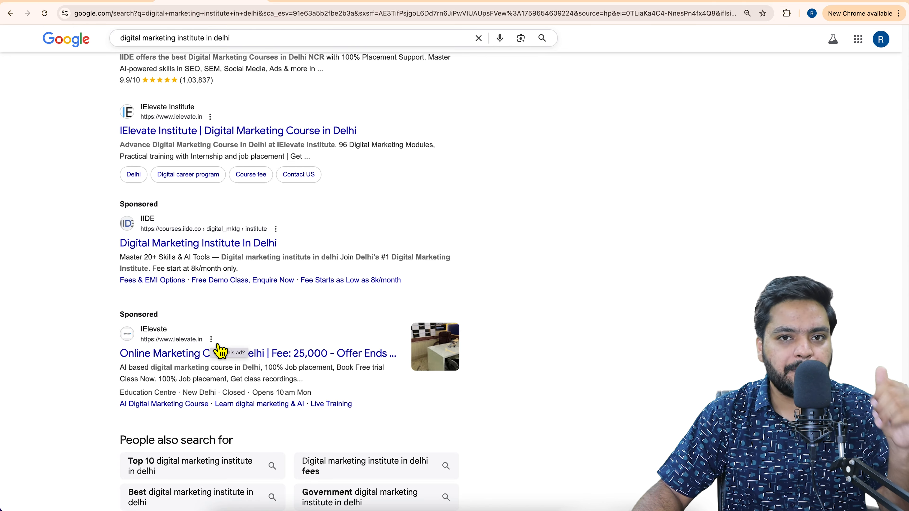
Return to the Keyword Planner results and examine the provided keywords, keyword ideas and their bid ranges.
left_click(93, 1)
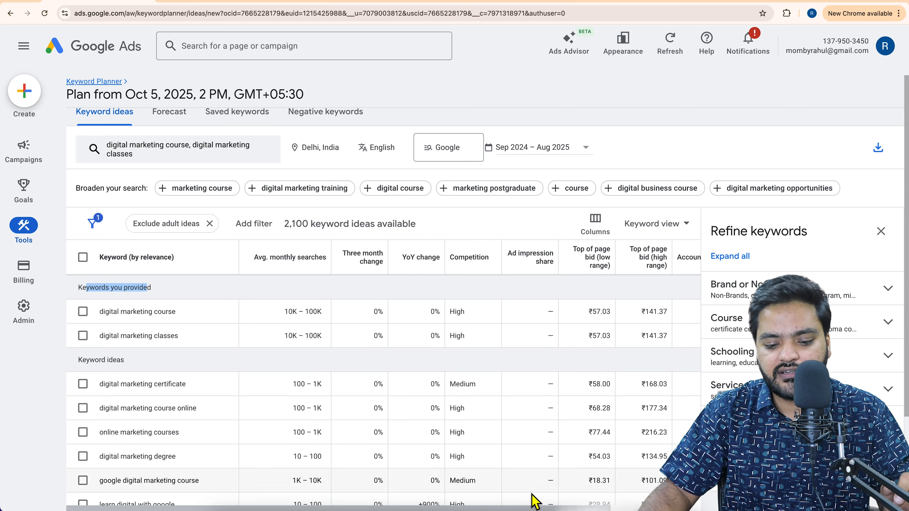
left_click_drag(540, 507, 630, 508)
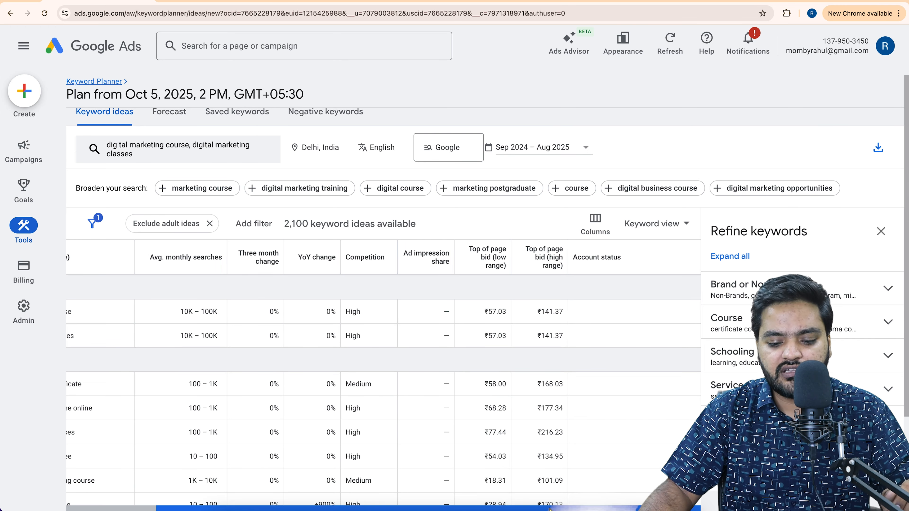
left_click_drag(553, 506, 365, 503)
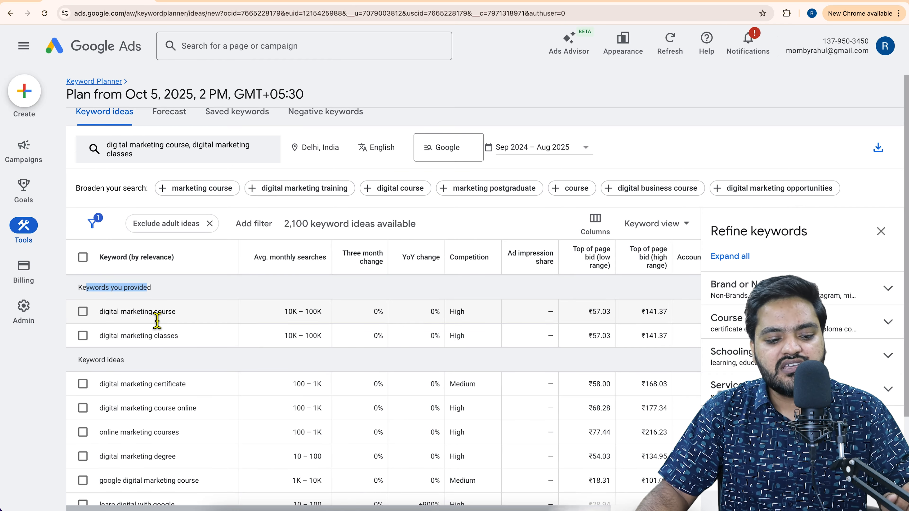
scroll(210, 368, "down", 1)
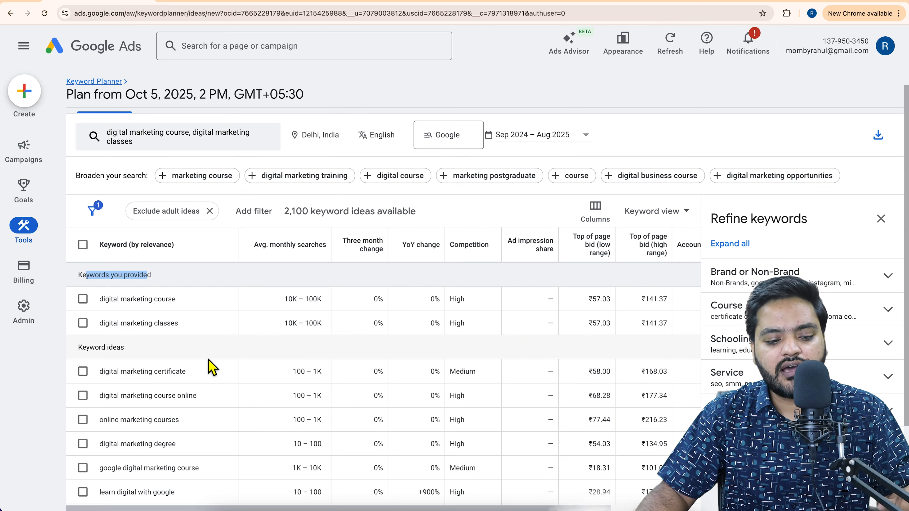
scroll(203, 319, "down", 2)
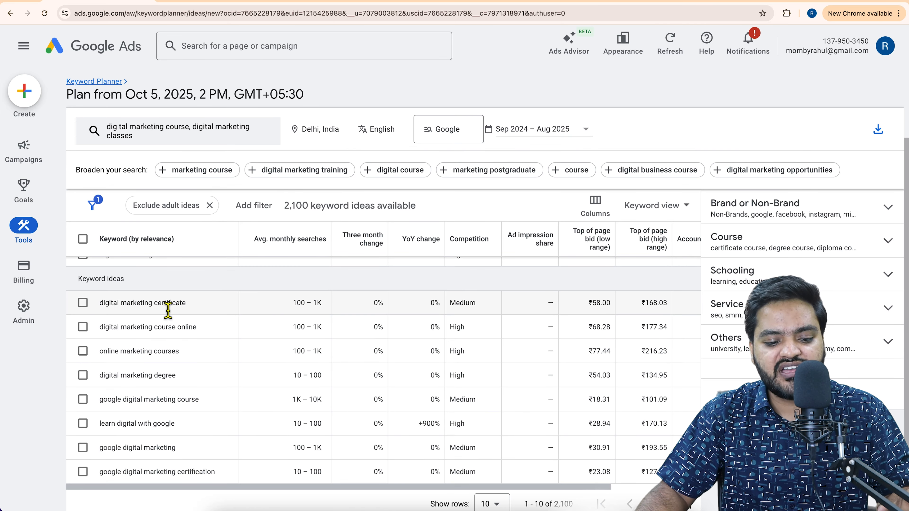
scroll(188, 330, "down", 1)
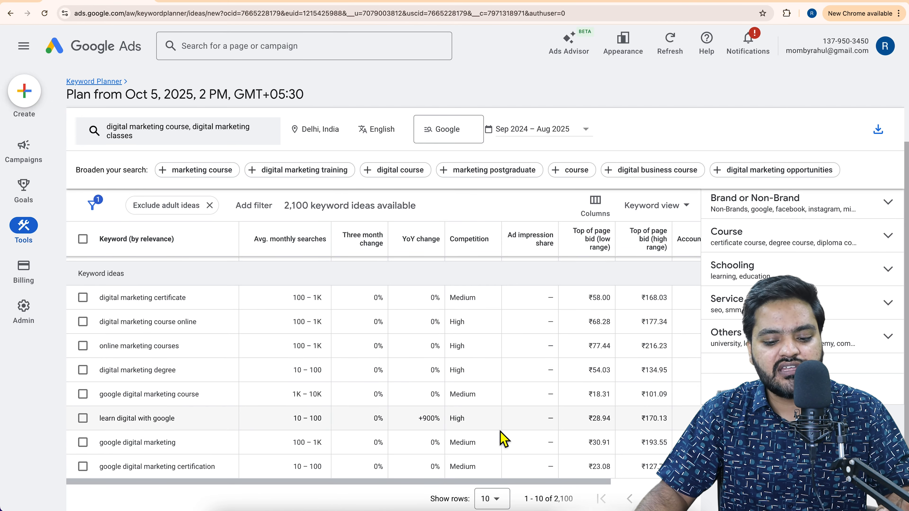
double_click(559, 499)
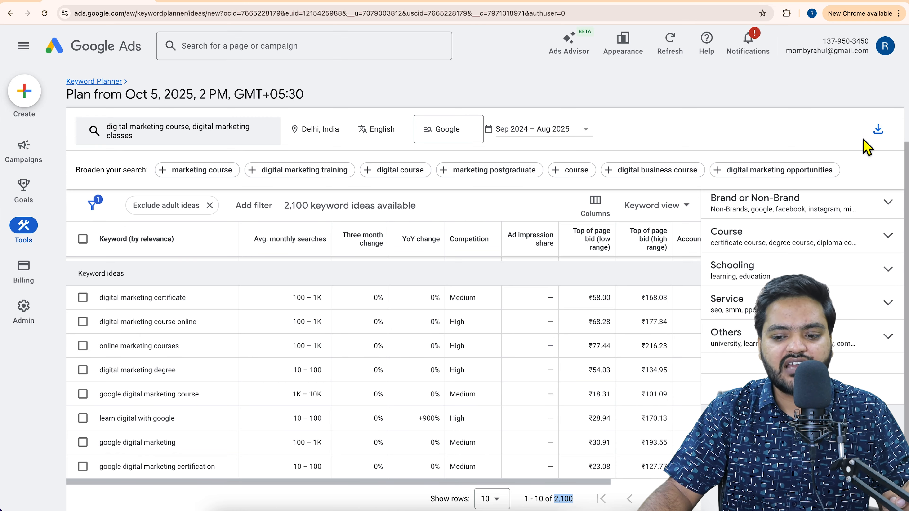
Download the keyword ideas to Google Sheets in My Drive using the signed-in account, and open the exported sheet.
left_click(877, 130)
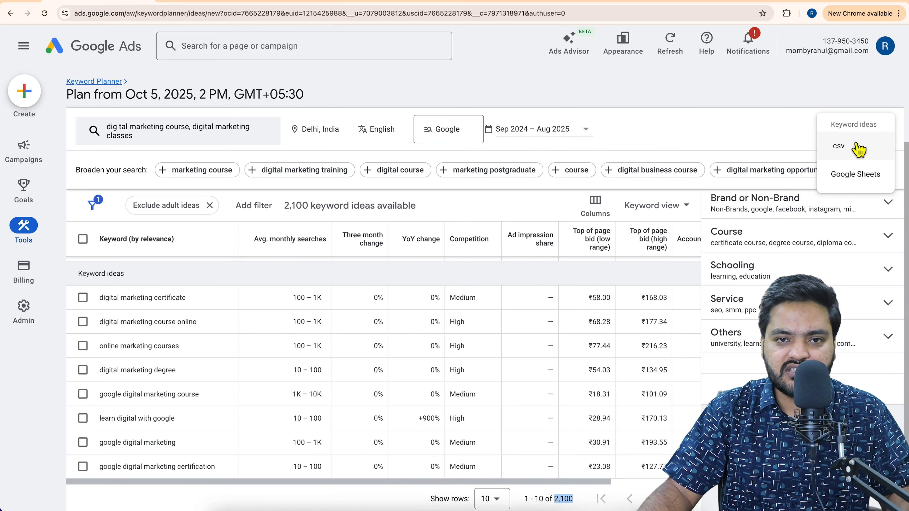
left_click(859, 175)
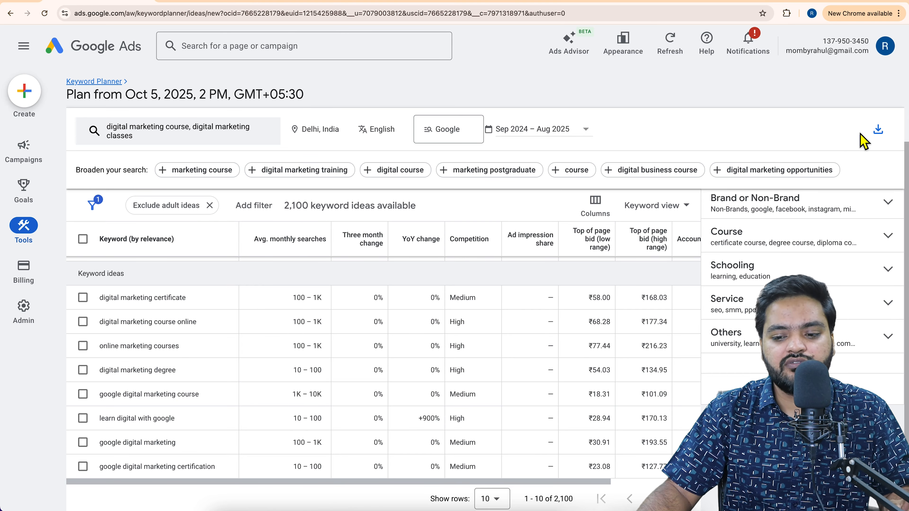
left_click(885, 137)
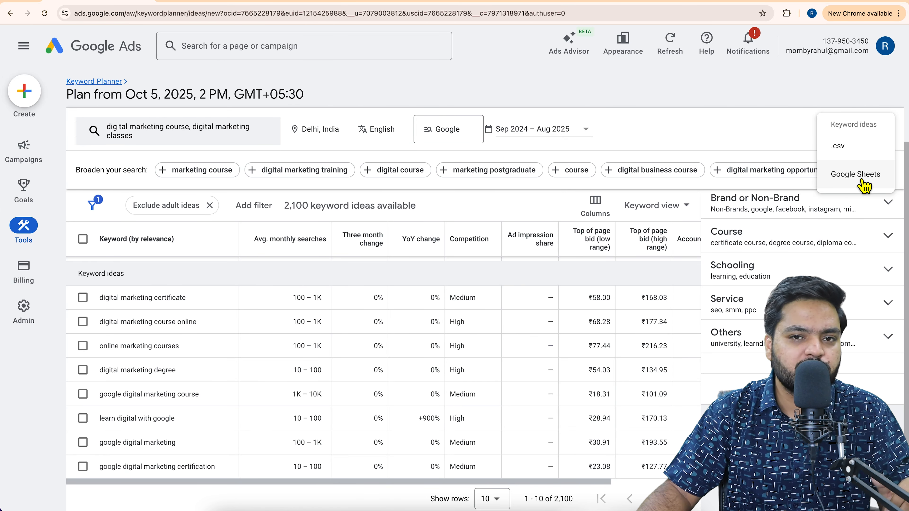
left_click(855, 174)
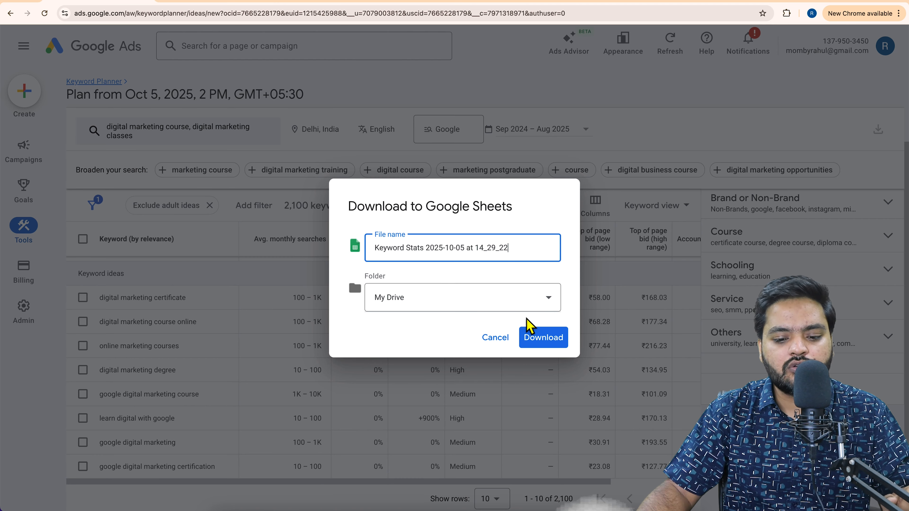
left_click(555, 344)
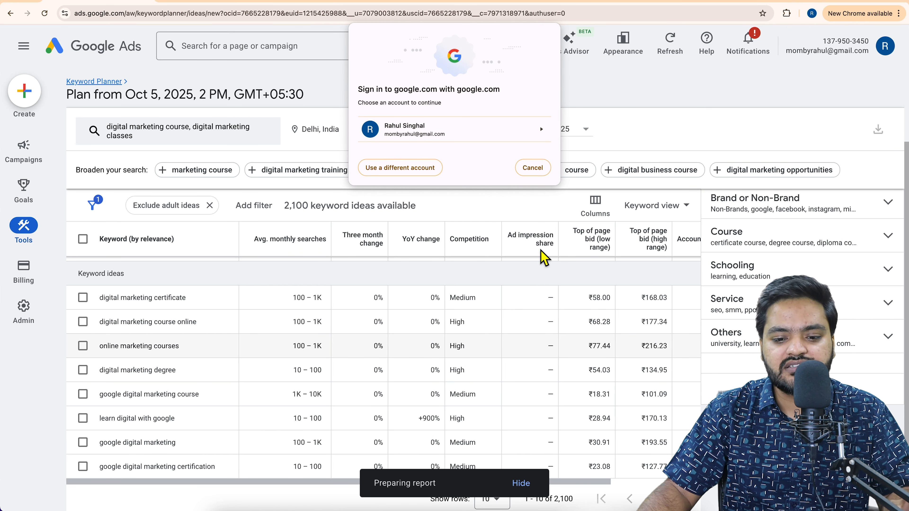
left_click(544, 133)
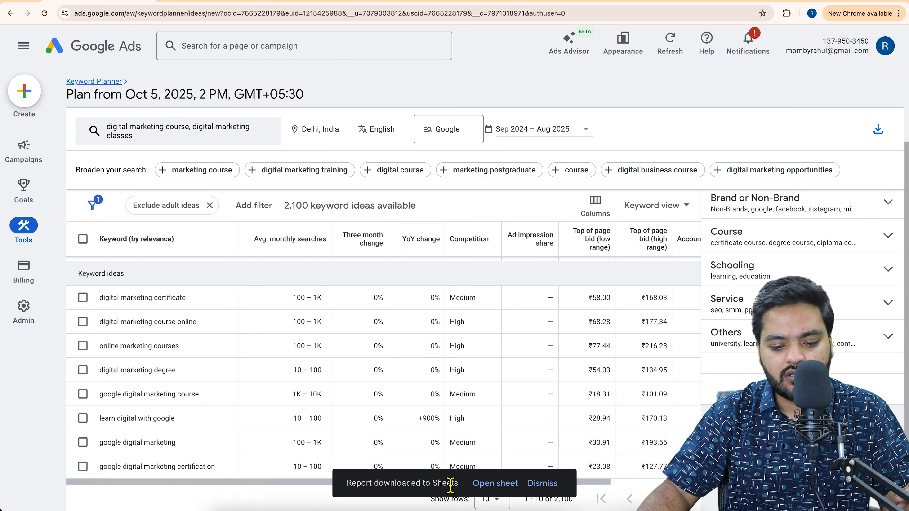
left_click(501, 488)
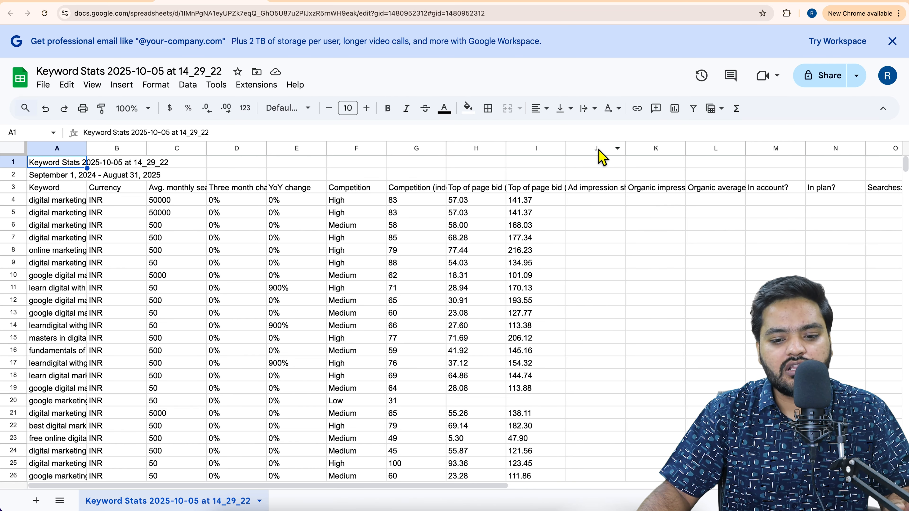
left_click(602, 150)
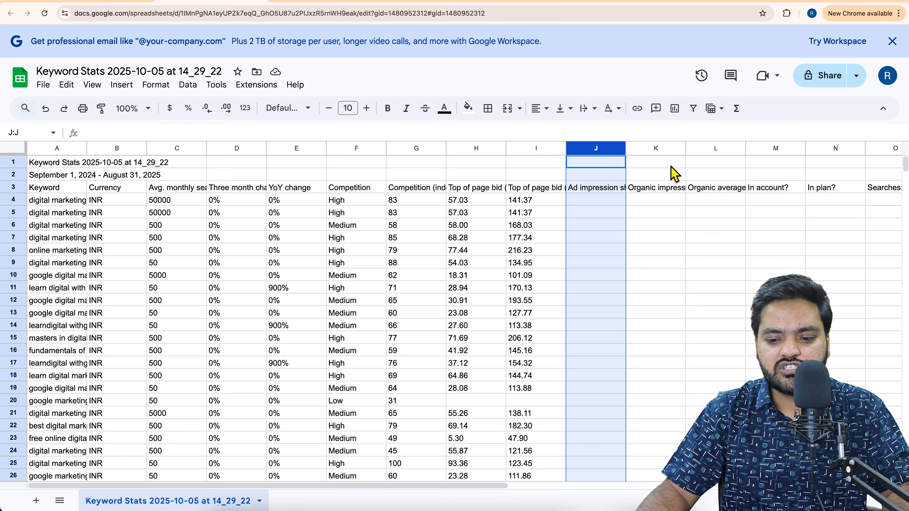
left_click(842, 149, "shift")
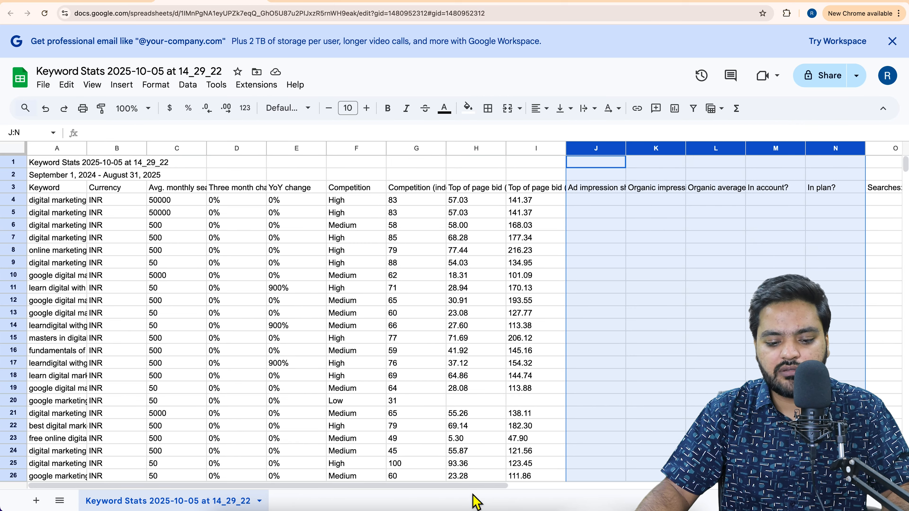
left_click_drag(480, 496, 722, 493)
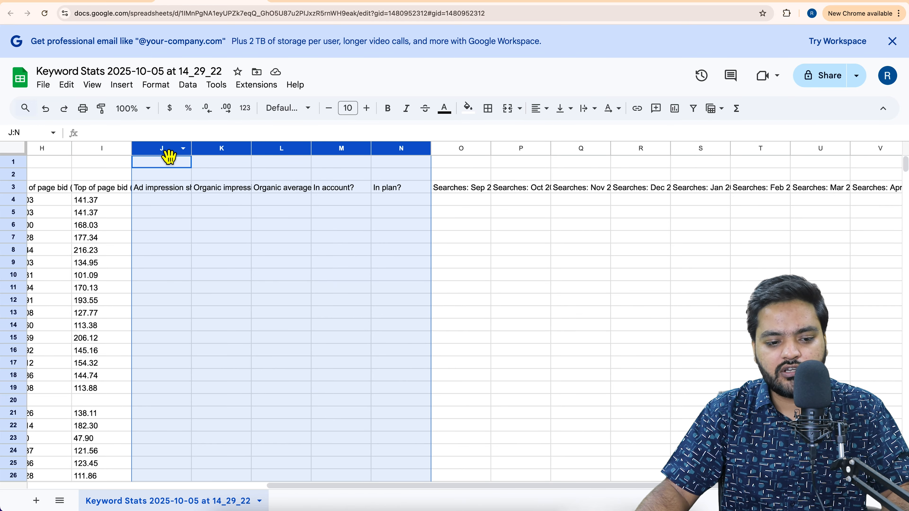
right_click(124, 148)
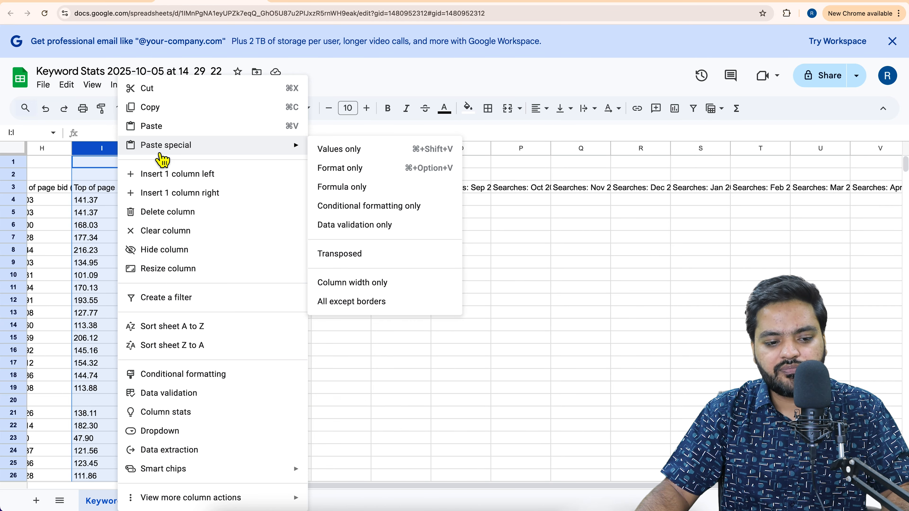
left_click(452, 365)
Clear the contents of columns J to Z and freeze the first three rows of the sheet.
left_click(163, 148)
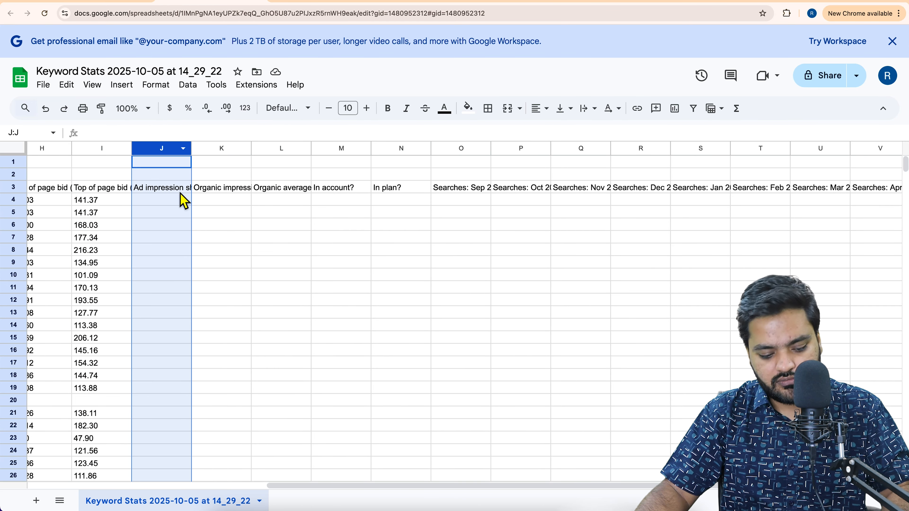
key("shift+Right")
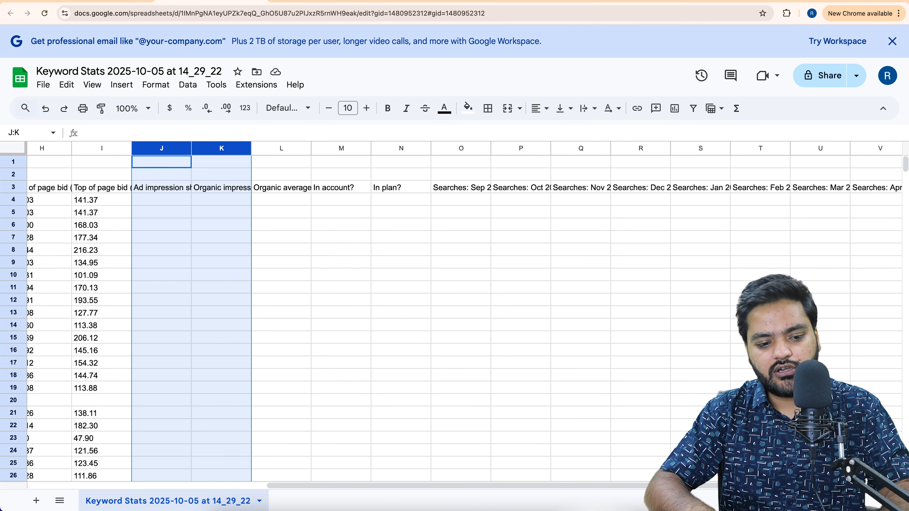
key("ctrl+shift+Right")
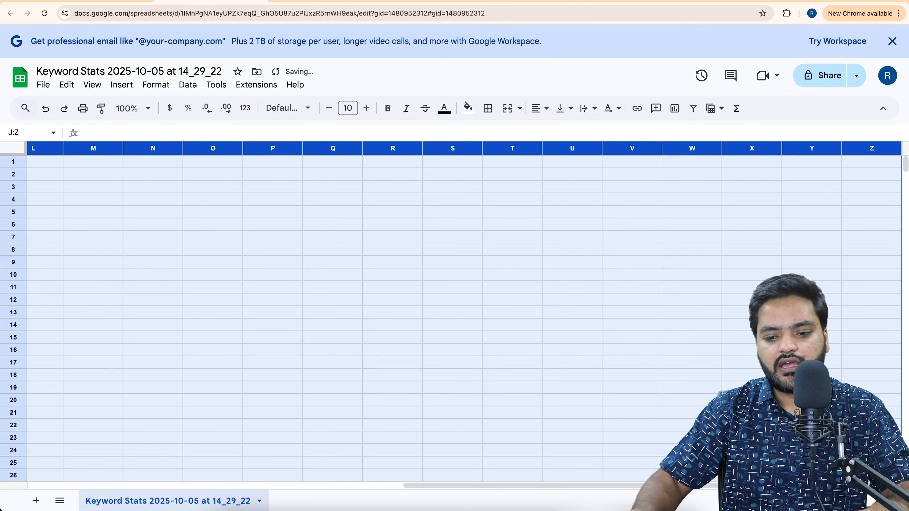
left_click(162, 314)
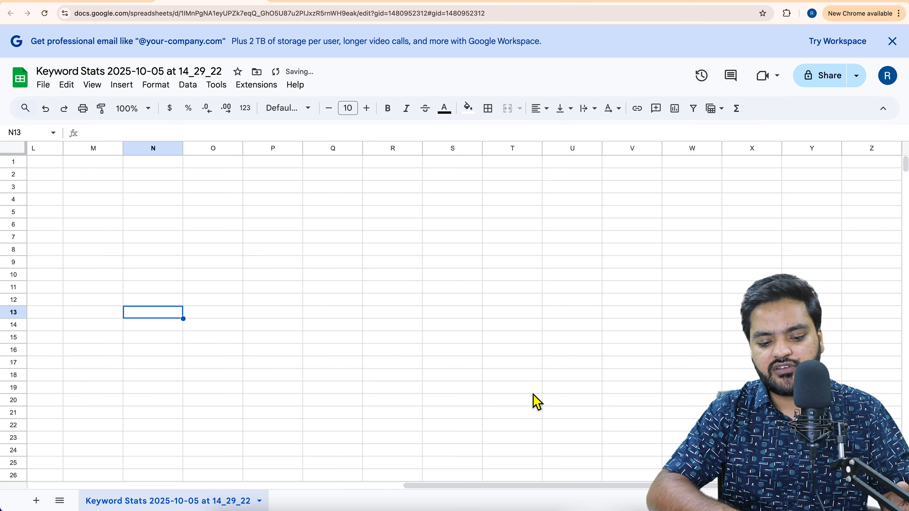
left_click_drag(509, 494, 59, 436)
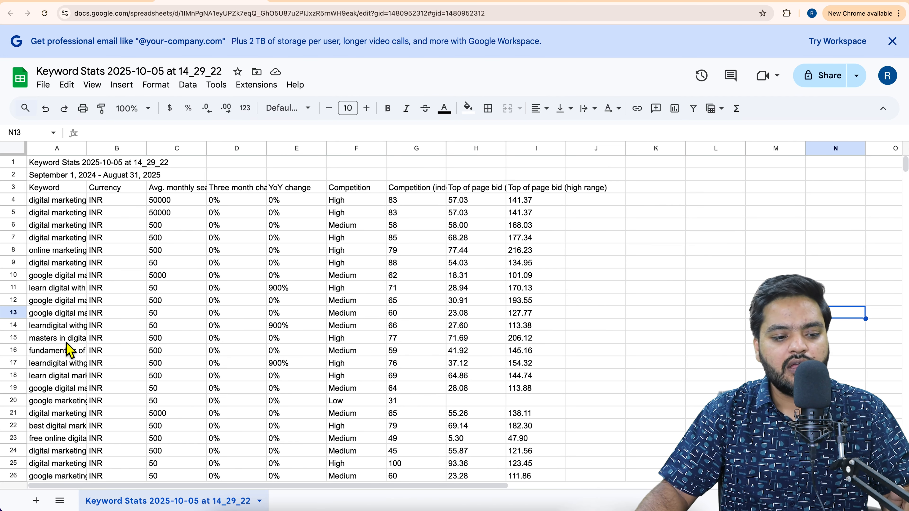
left_click_drag(19, 154, 25, 202)
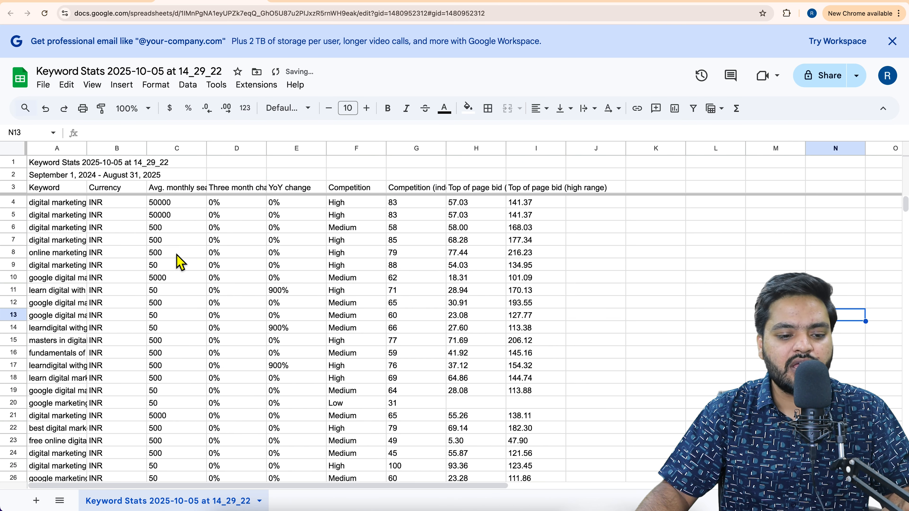
Delete the Currency and Three month change columns from the keyword sheet.
left_click(108, 148)
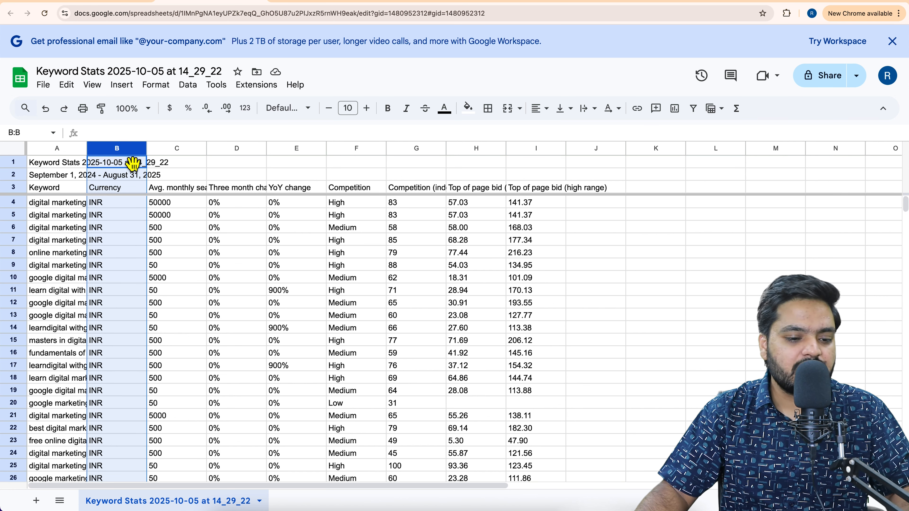
right_click(125, 157)
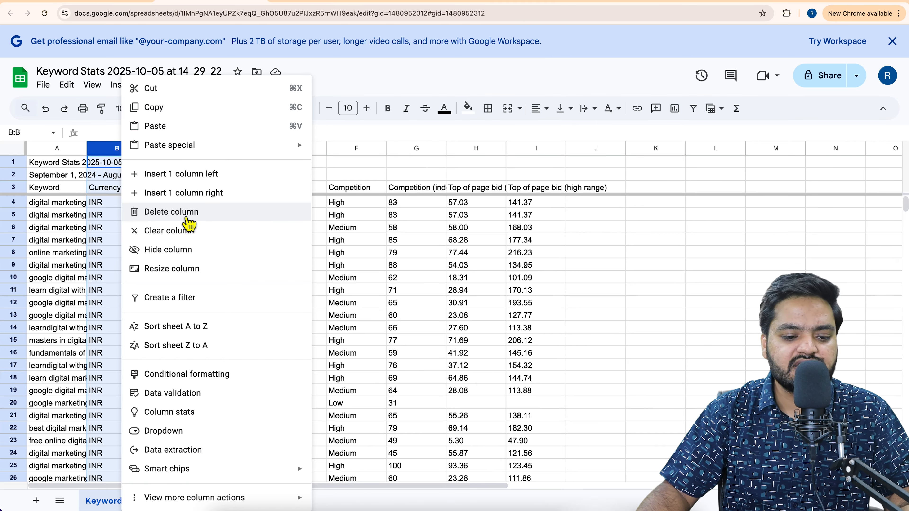
left_click(183, 214)
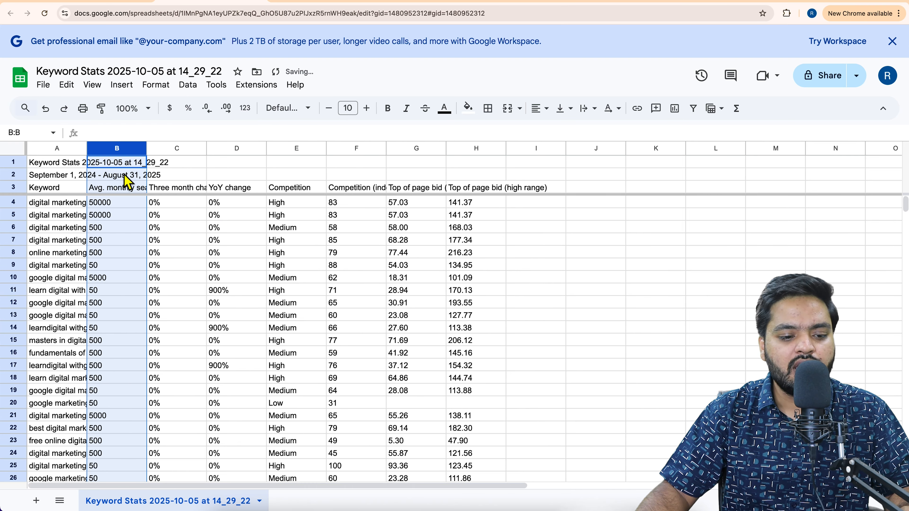
left_click(186, 153)
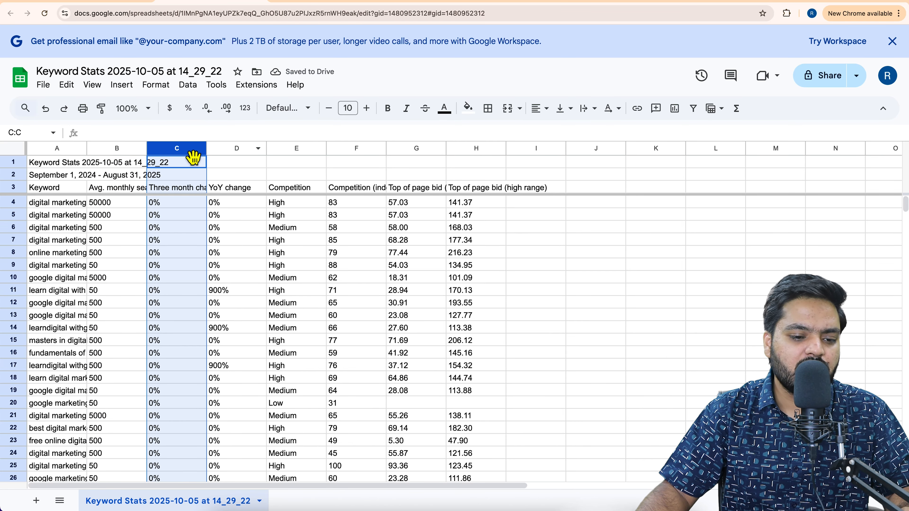
right_click(187, 156)
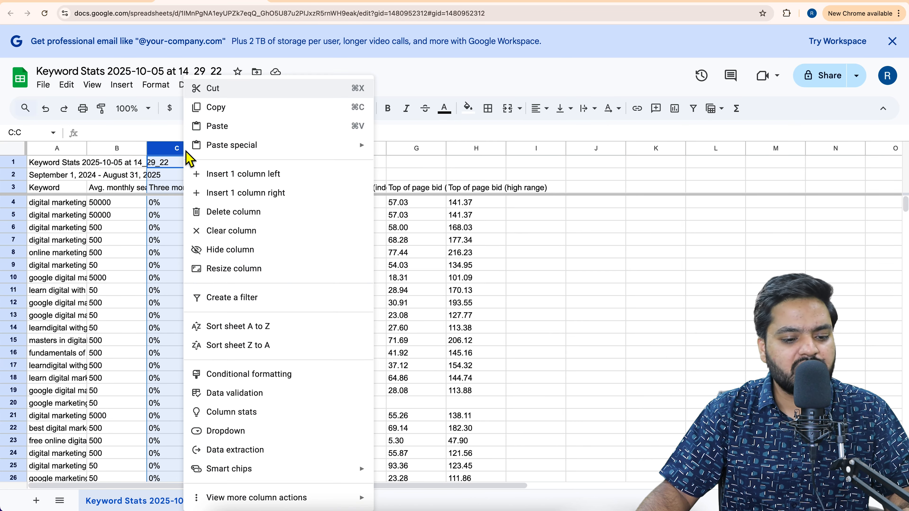
left_click(232, 215)
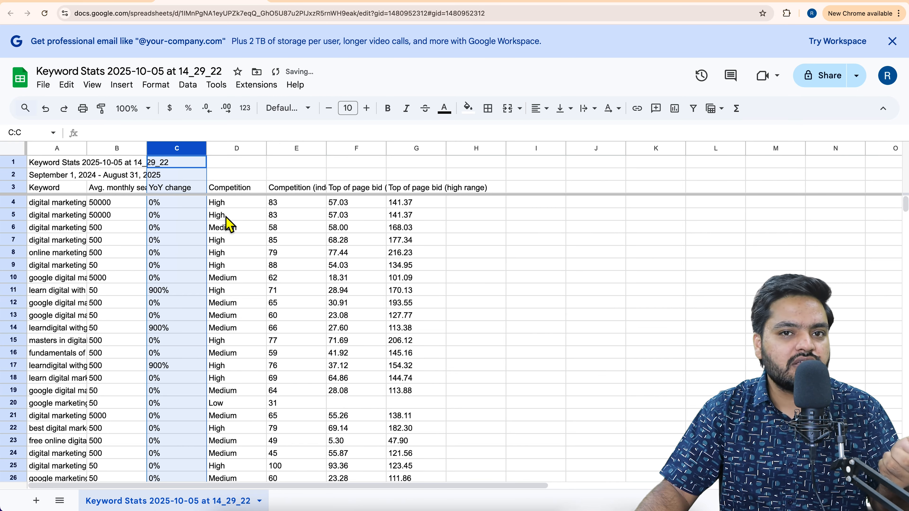
Delete the YoY change column and wrap the text in columns A to F.
right_click(181, 152)
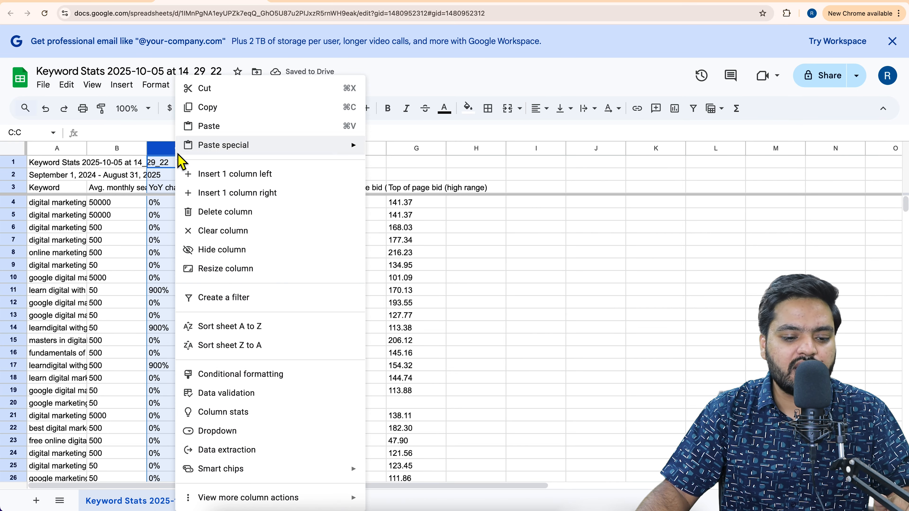
left_click(219, 215)
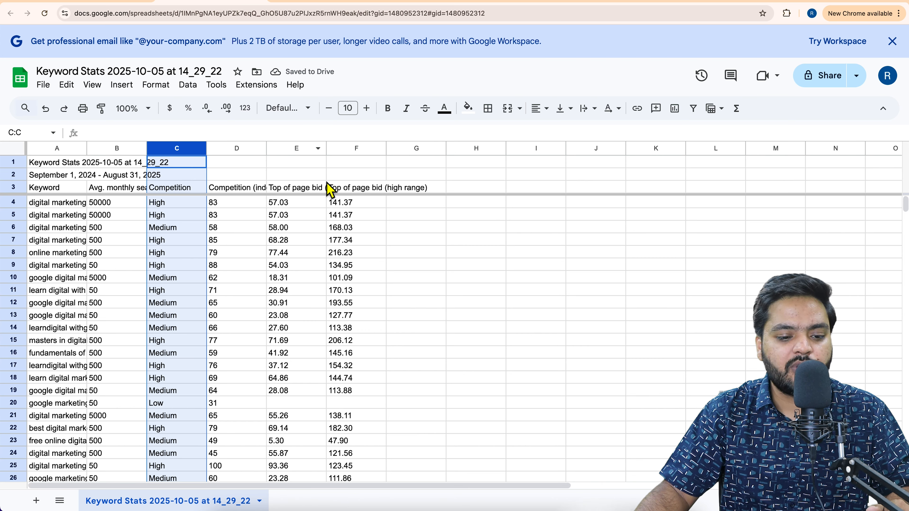
left_click(59, 153)
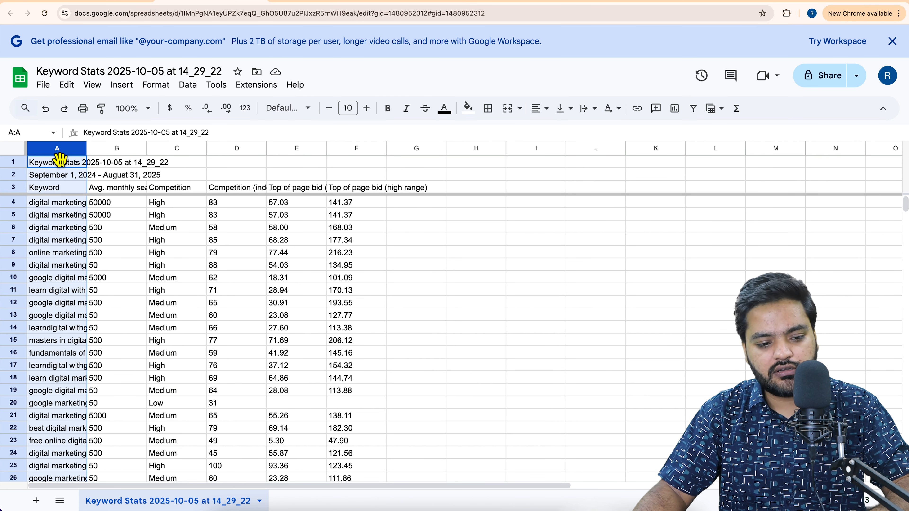
key("ctrl+shift+Right")
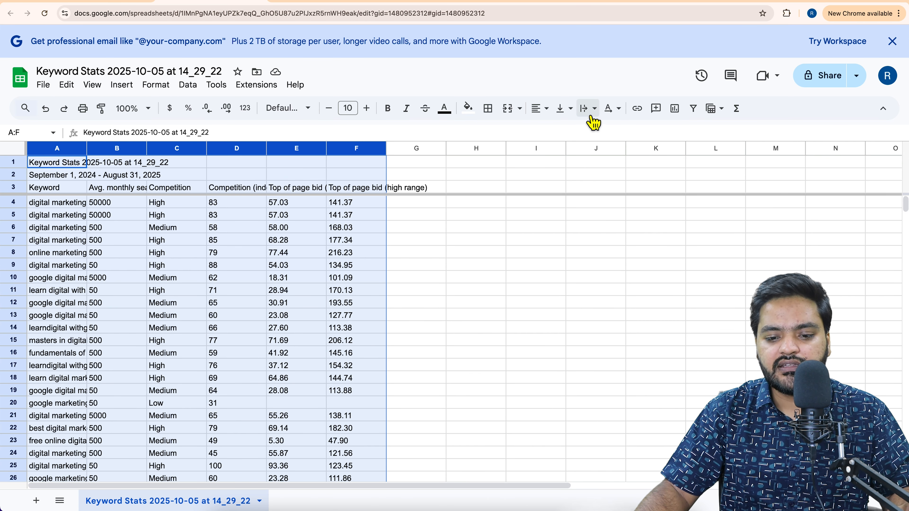
left_click(590, 109)
left_click(606, 132)
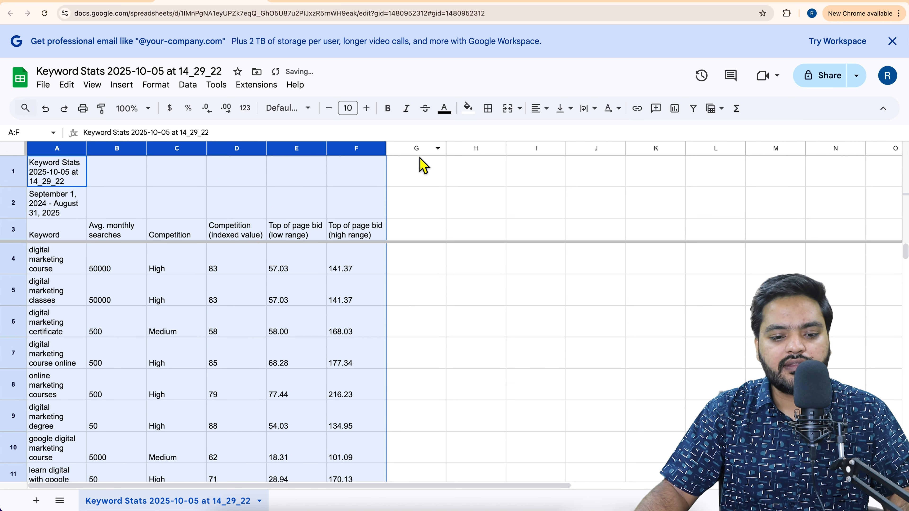
Widen columns A to F together until most keywords in the Keyword column fit on one line.
left_click(327, 144)
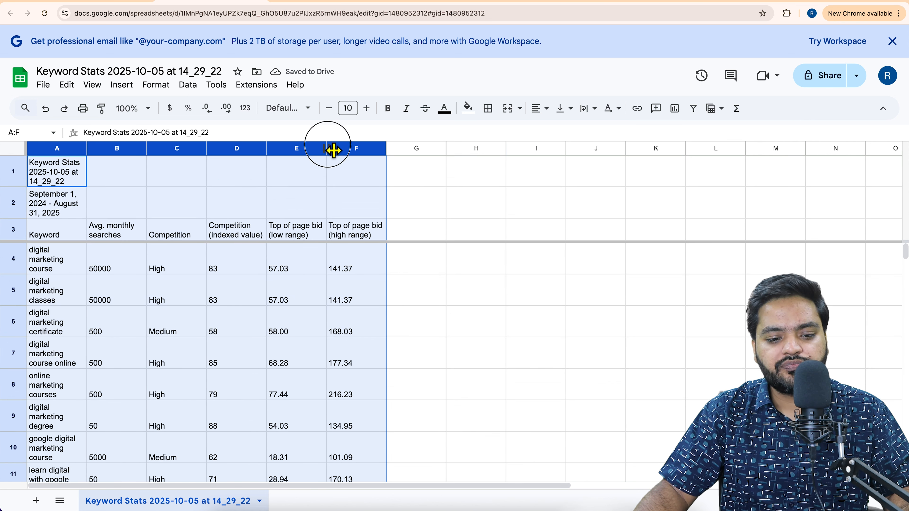
left_click_drag(332, 151, 394, 156)
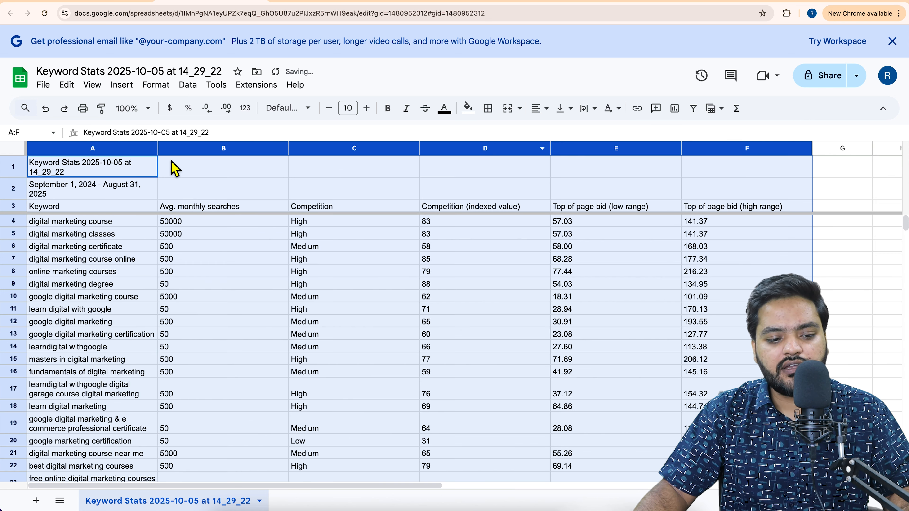
left_click_drag(161, 155, 201, 154)
left_click(250, 175)
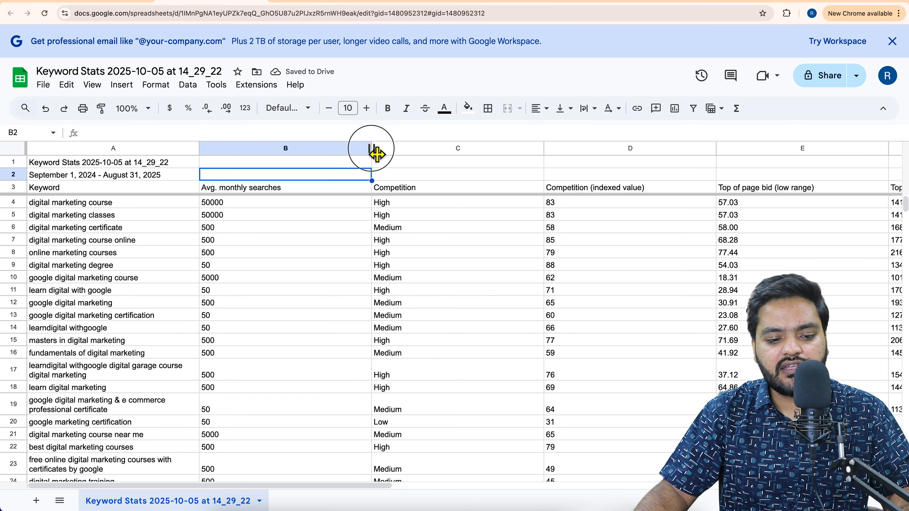
Narrow columns B to F individually to fit their row 3 headings.
left_click_drag(372, 154, 299, 152)
left_click_drag(471, 152, 359, 154)
left_click_drag(530, 146, 469, 150)
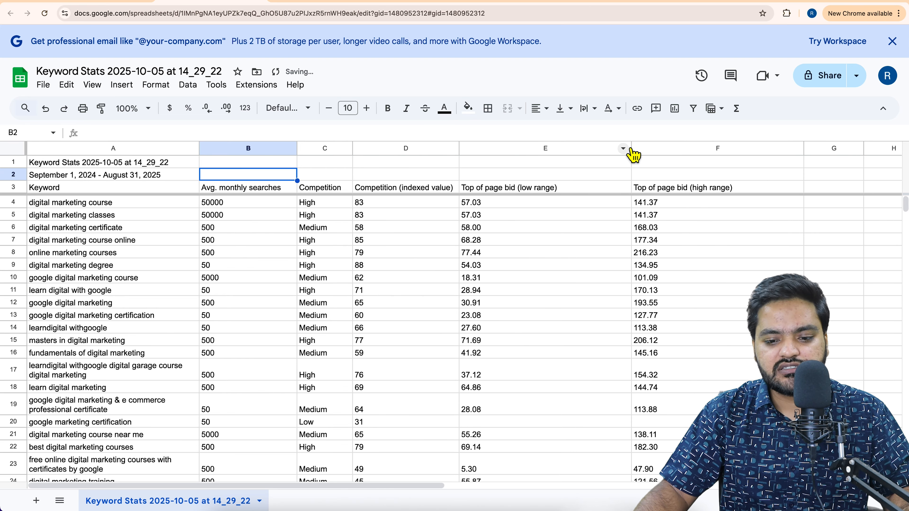
left_click_drag(635, 151, 582, 150)
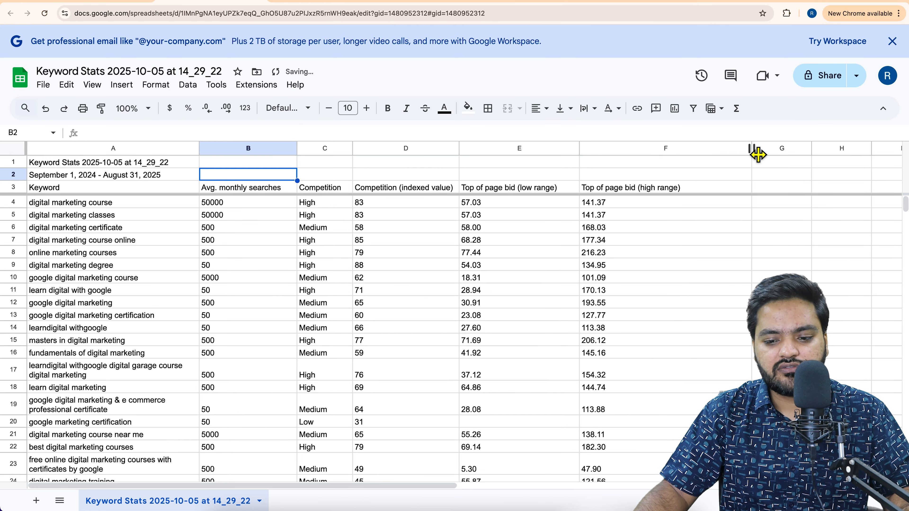
left_click_drag(753, 150, 690, 157)
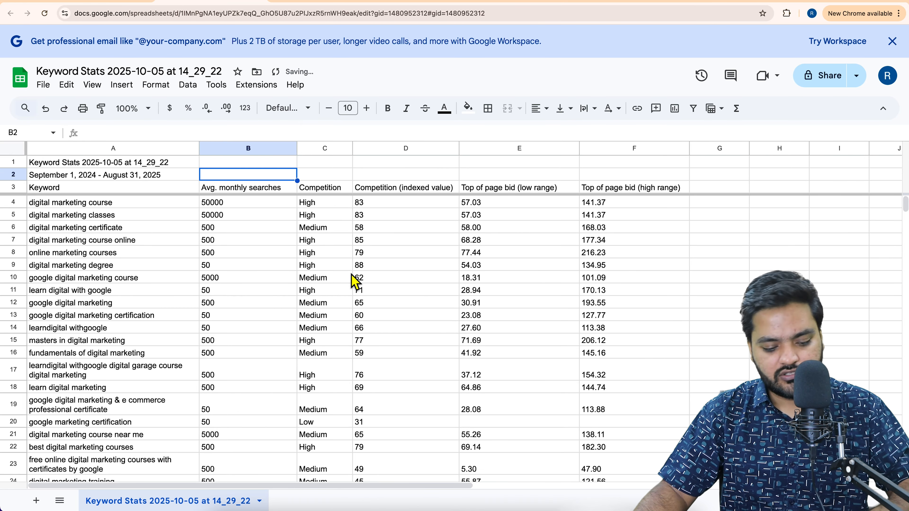
Convert the whole data range A1:F2103 to a table and dismiss the table personalization tip.
key("super+a")
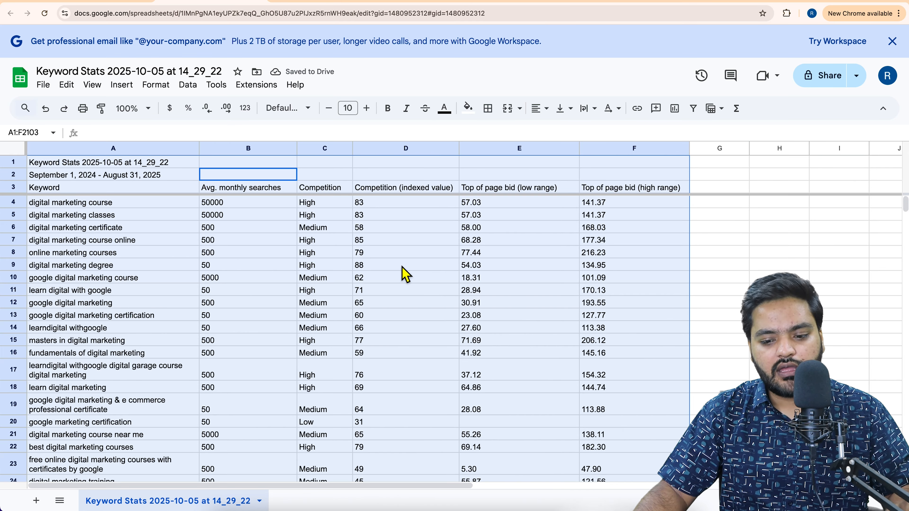
right_click(402, 252)
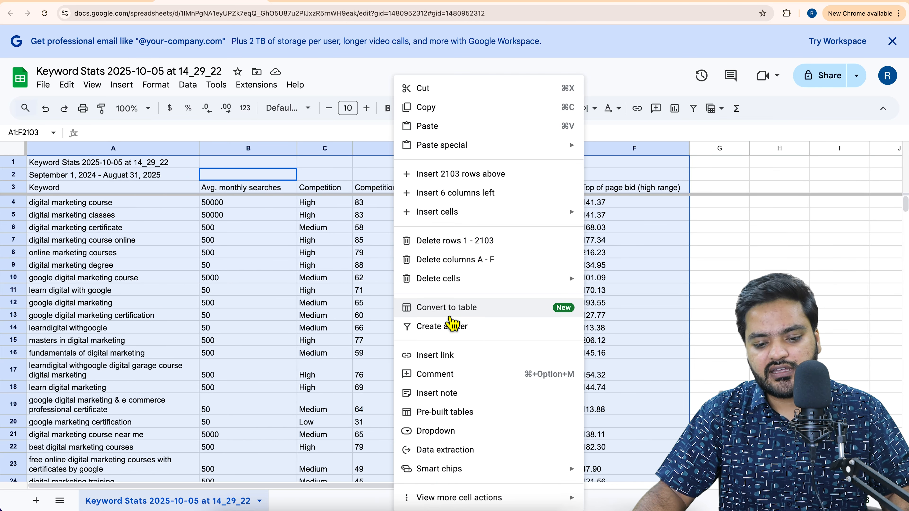
left_click(446, 313)
left_click(434, 286)
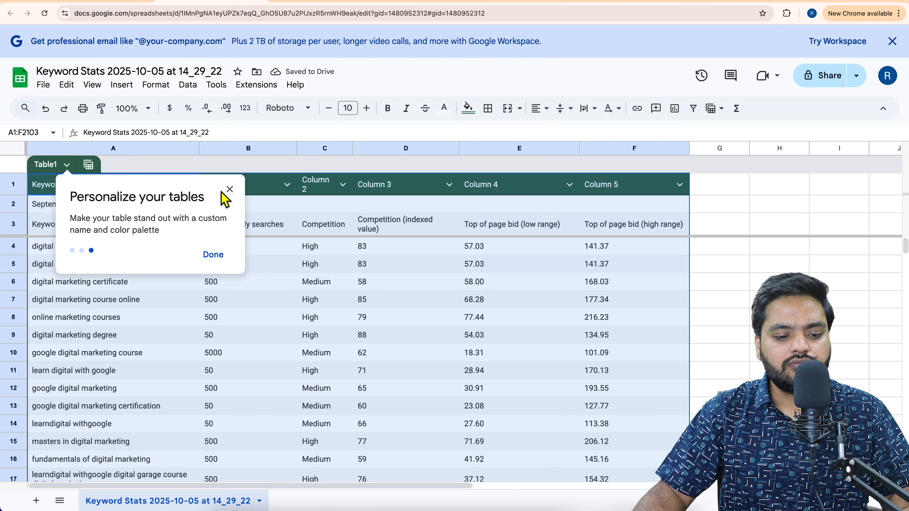
left_click(230, 190)
left_click(245, 317)
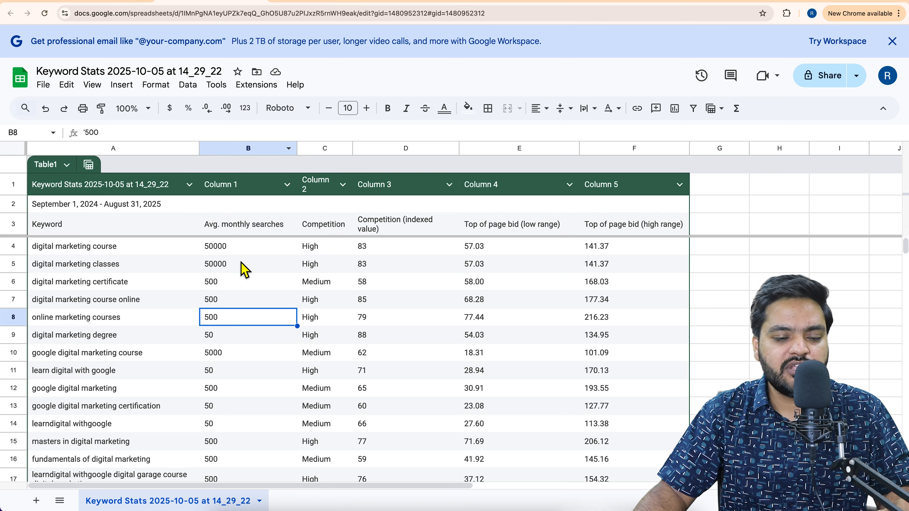
Sort the sheet Z to A by the Avg. monthly searches column.
left_click(252, 150)
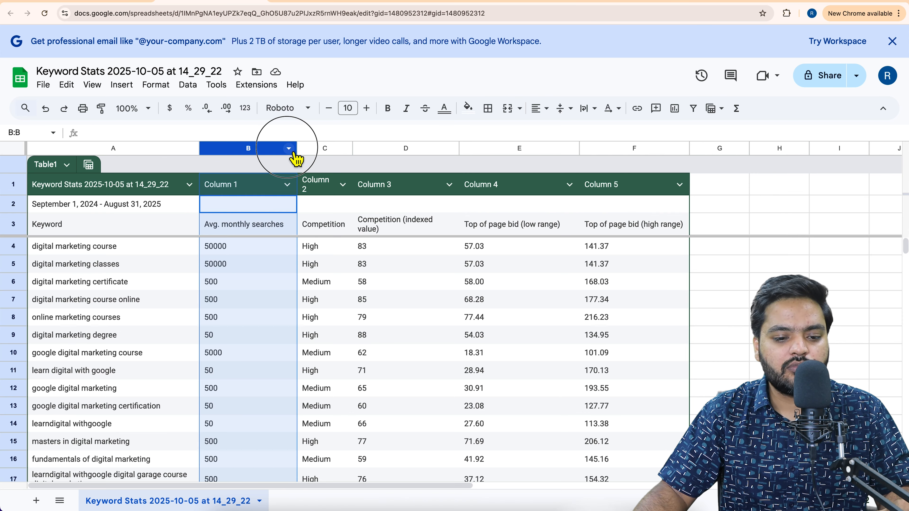
left_click(288, 149)
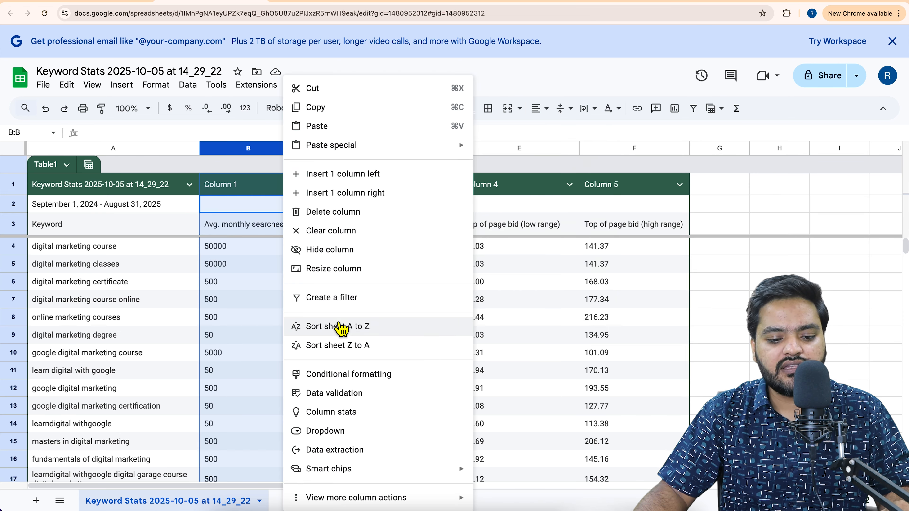
left_click(374, 356)
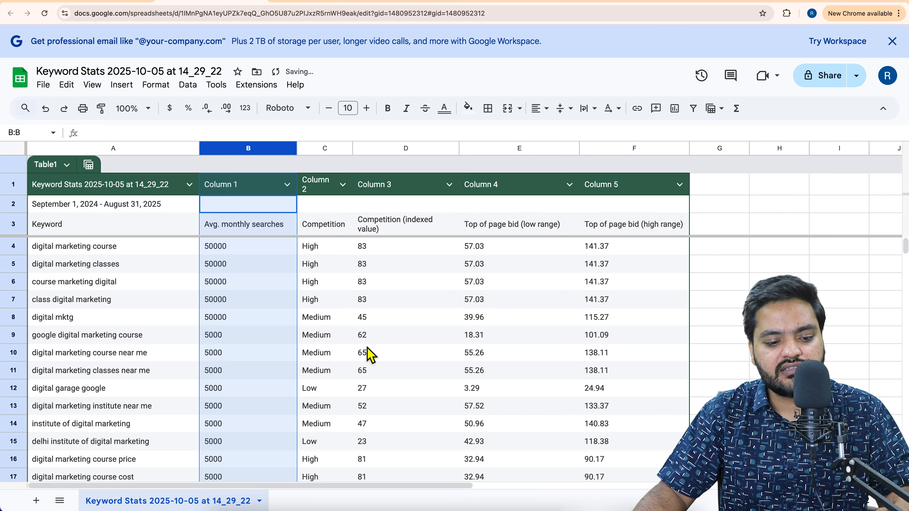
left_click(250, 307)
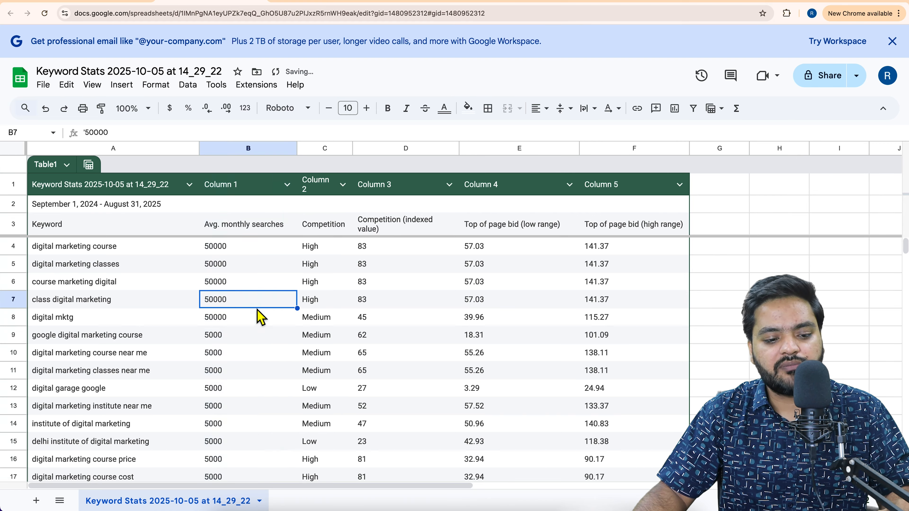
left_click(242, 247)
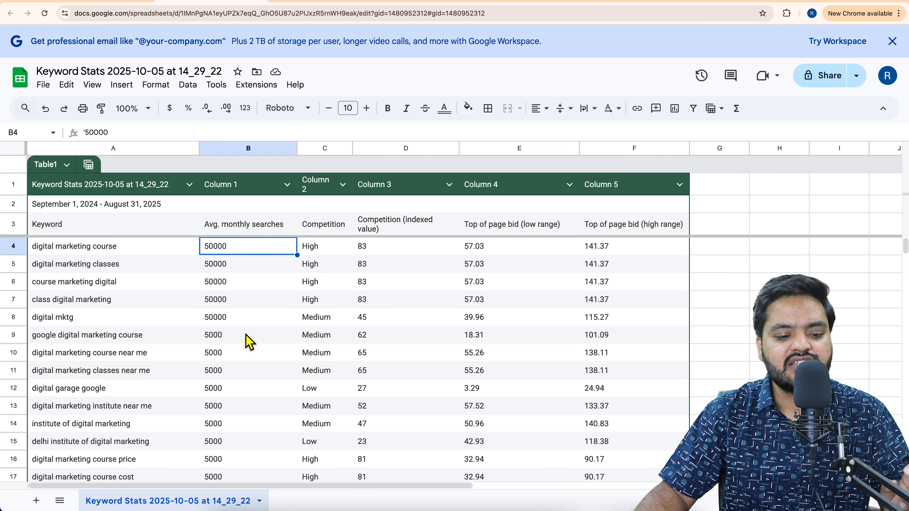
Examine the average monthly searches of the sorted keywords and locate where they drop from 500 to 50.
scroll(249, 342, "down", 20)
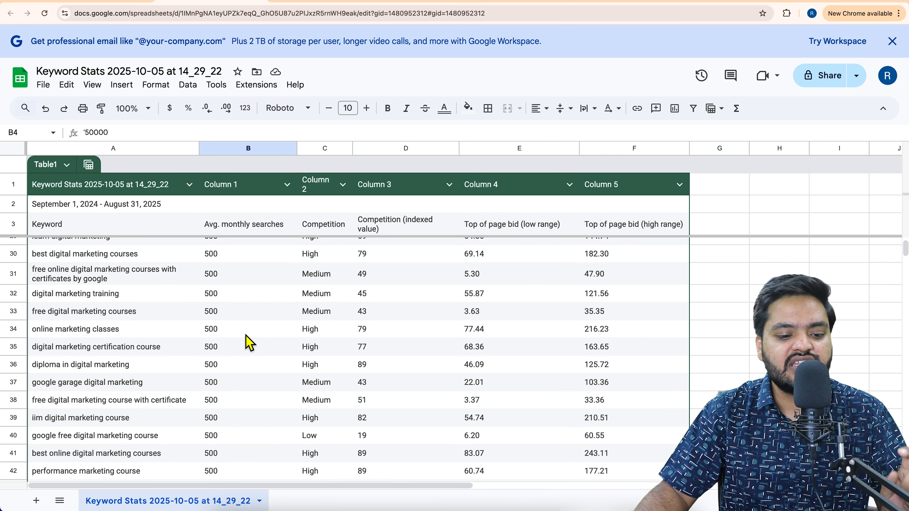
scroll(254, 369, "down", 20)
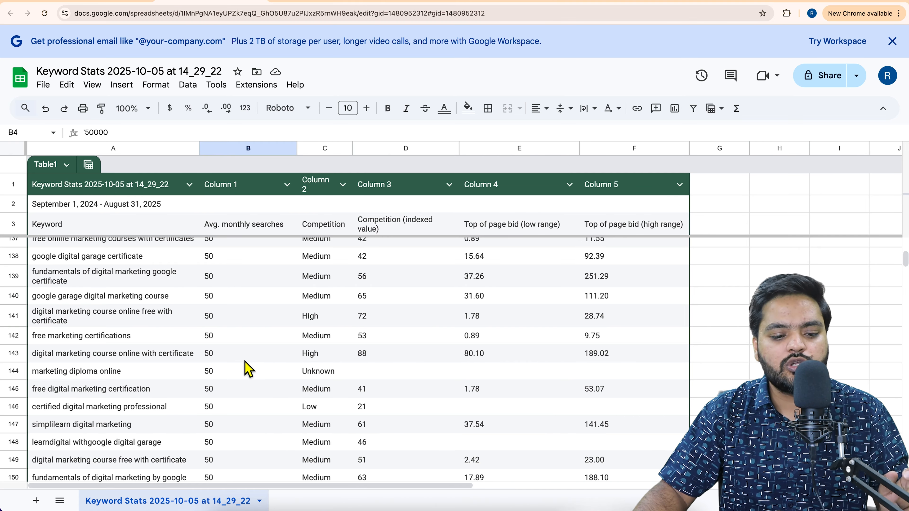
scroll(249, 368, "down", 8)
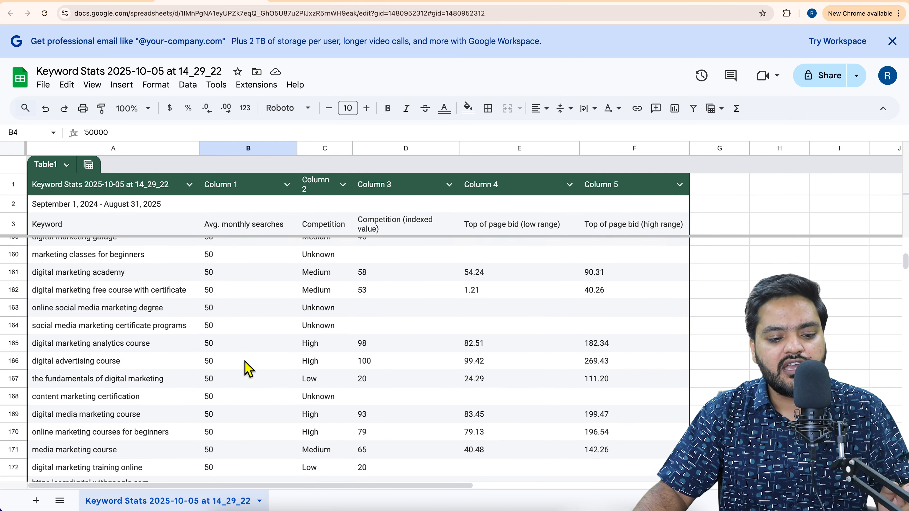
scroll(249, 368, "down", 4)
scroll(250, 369, "down", 20)
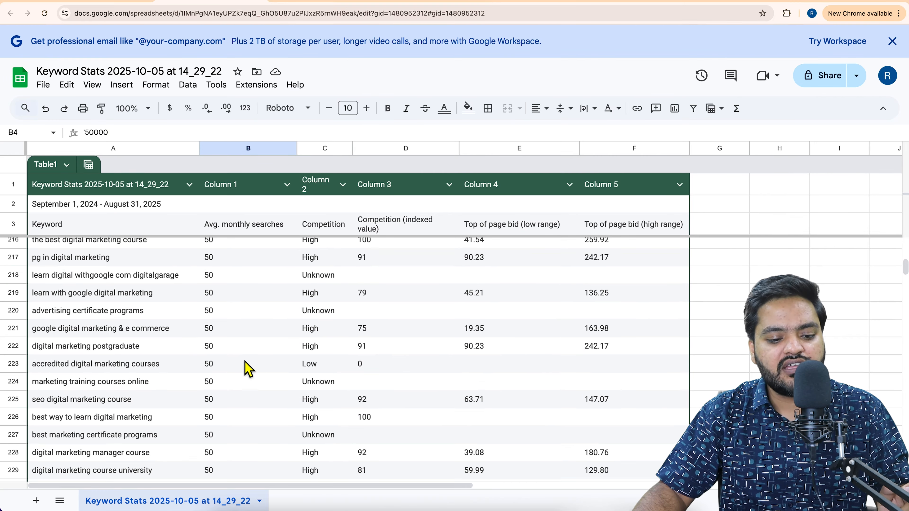
scroll(249, 369, "down", 20)
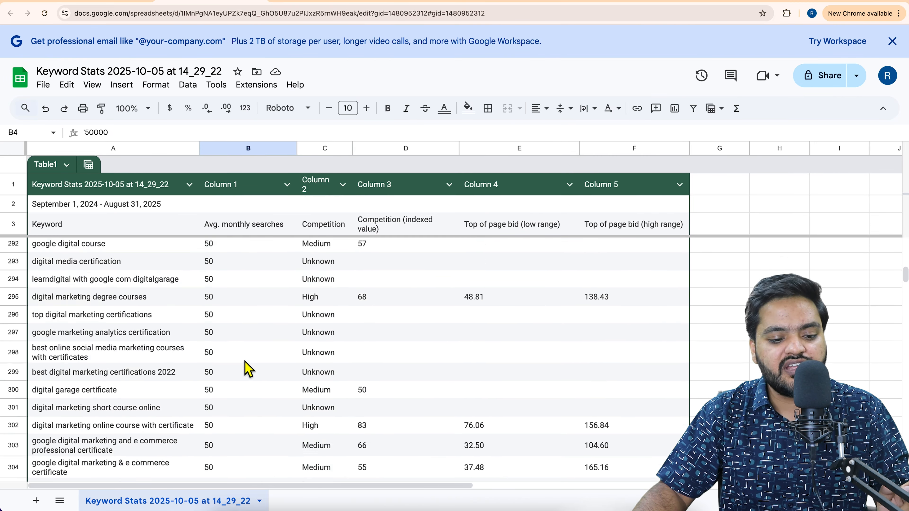
scroll(250, 369, "down", 16)
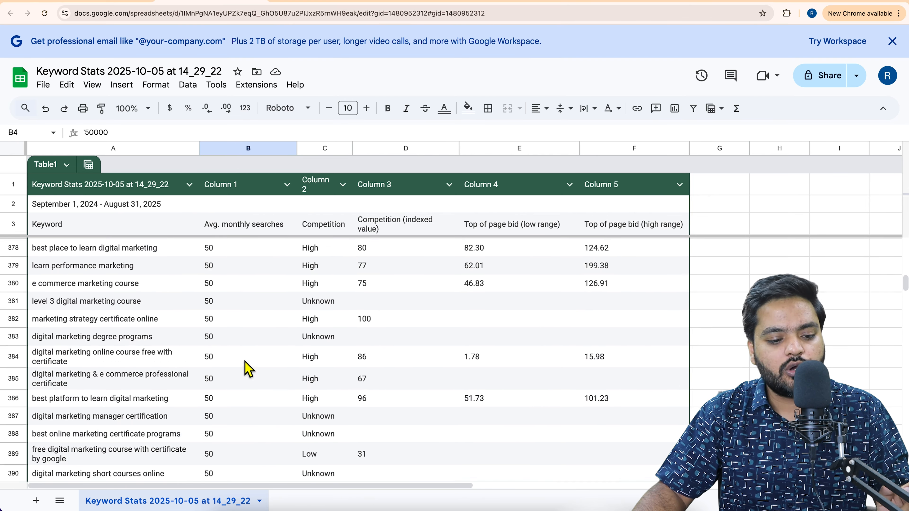
scroll(274, 356, "down", 6)
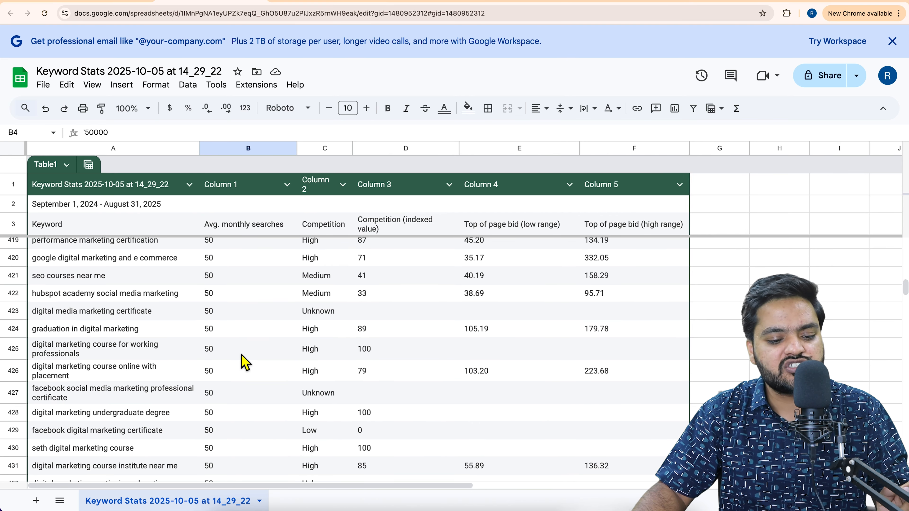
scroll(244, 363, "up", 20)
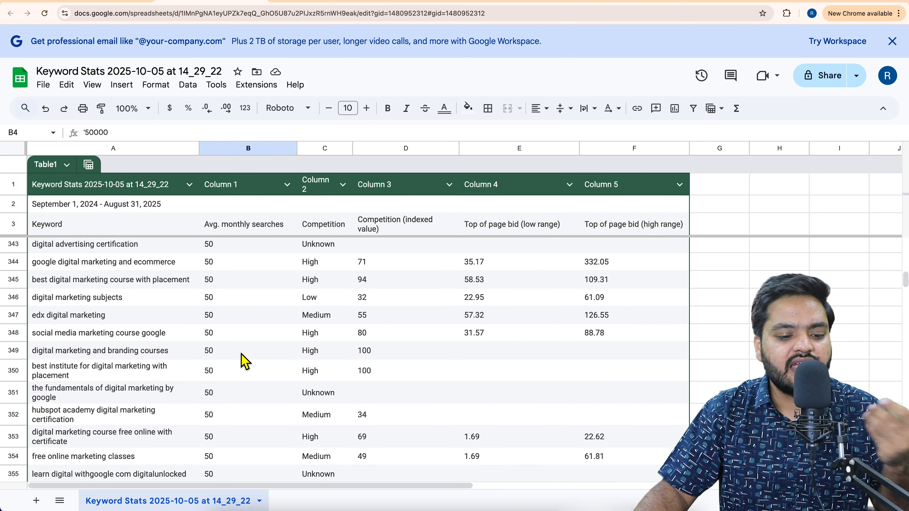
scroll(245, 361, "up", 20)
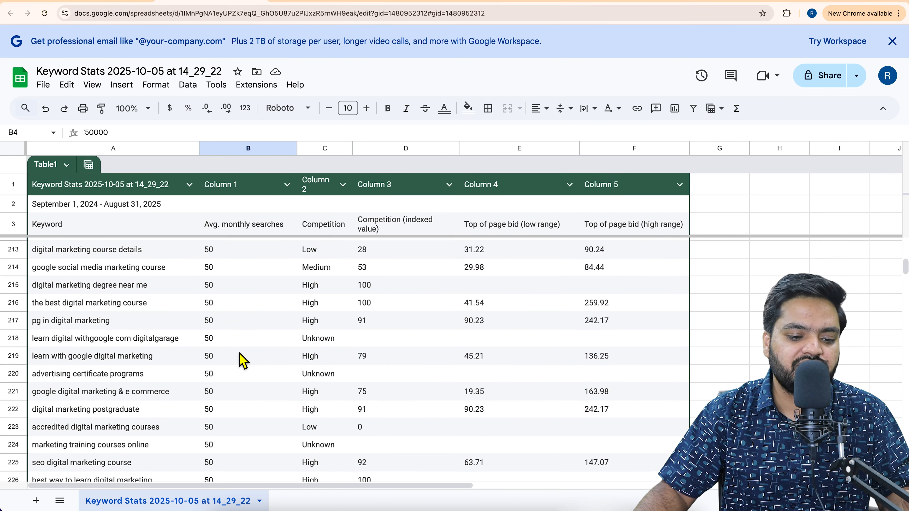
scroll(243, 360, "up", 20)
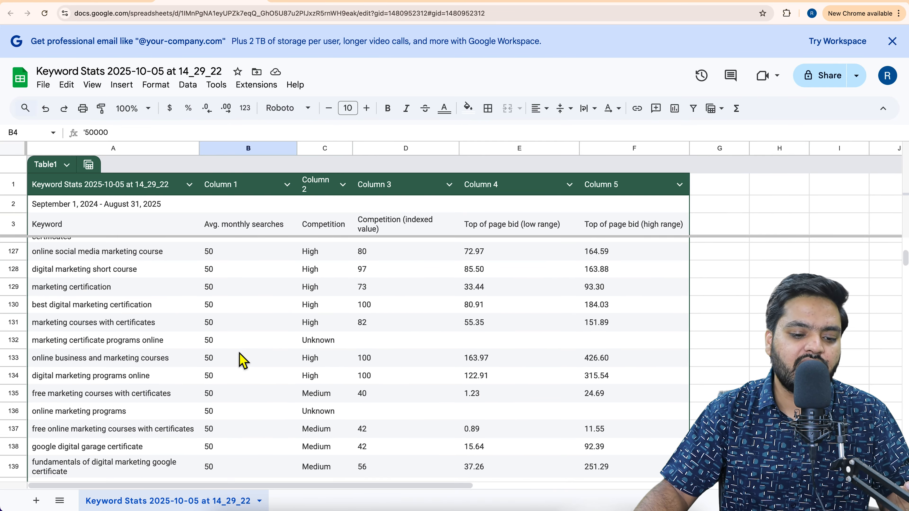
scroll(244, 360, "up", 10)
scroll(243, 360, "down", 8)
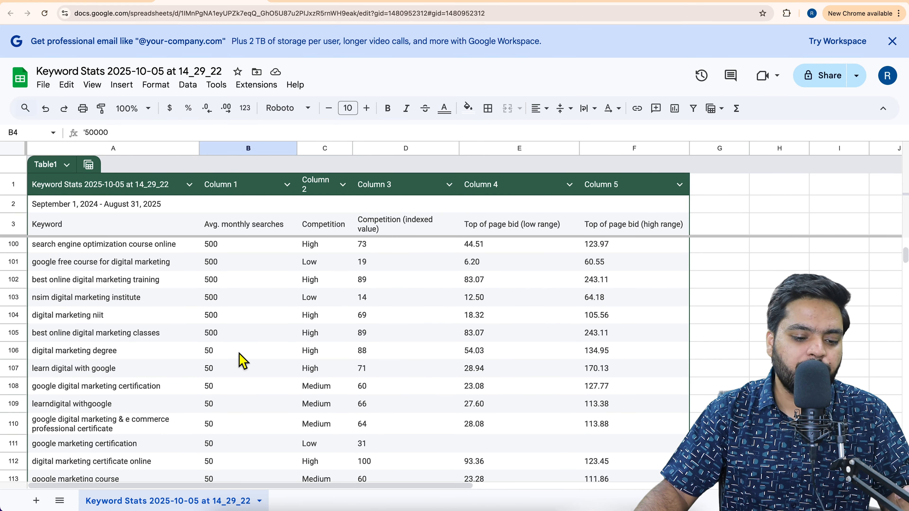
left_click(16, 354)
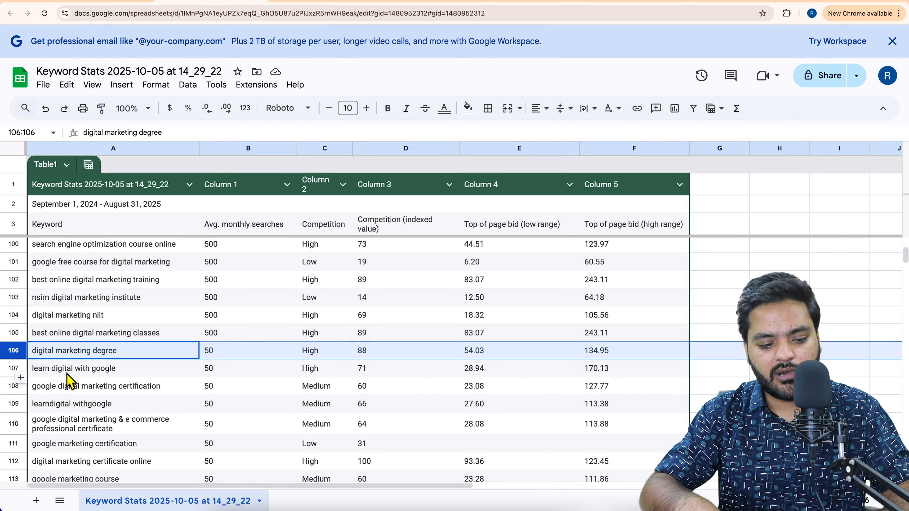
key("super+Down")
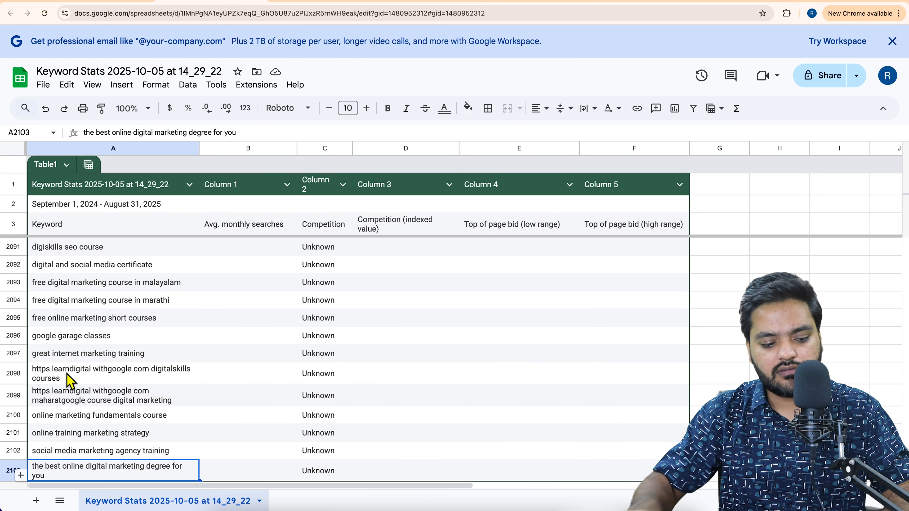
left_click(70, 381)
scroll(73, 380, "down", 1)
scroll(79, 385, "up", 4)
scroll(79, 385, "up", 2)
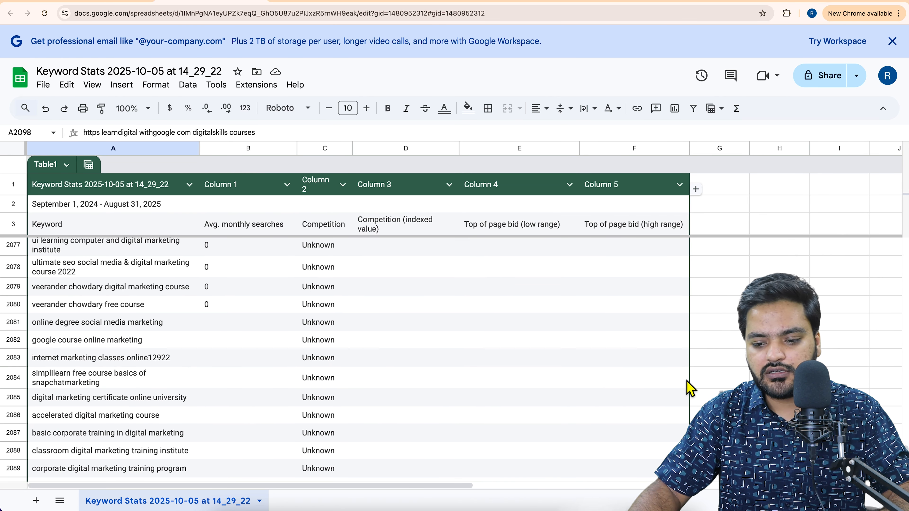
mouse_move(896, 258)
left_mouse_down()
mouse_move(896, 270)
mouse_move(898, 256)
left_mouse_up()
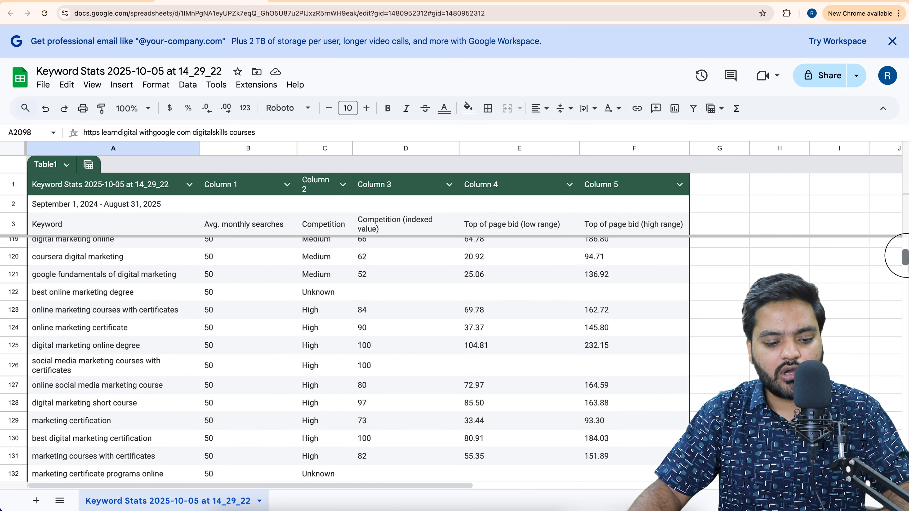
scroll(249, 295, "down", 1)
scroll(246, 304, "up", 6)
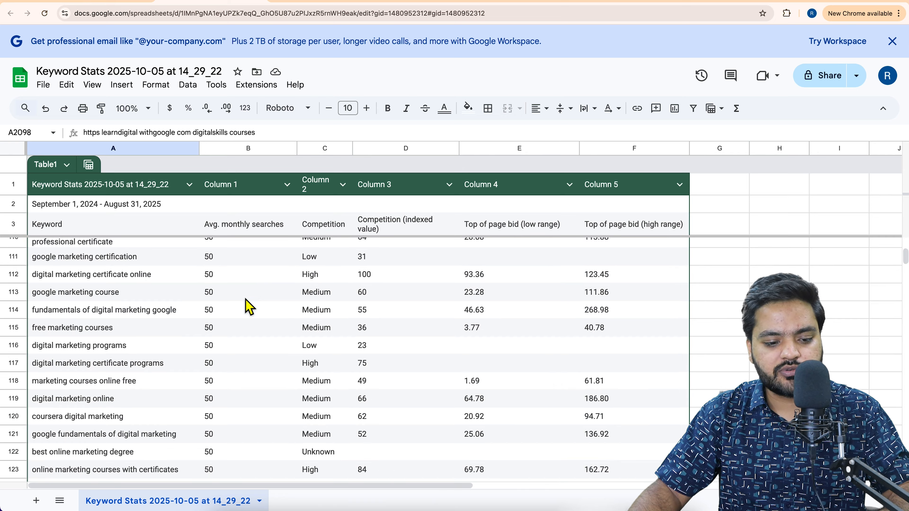
Clear the contents of rows 106 to 2103, starting with the first keyword that has 50 average monthly searches.
left_click(14, 302)
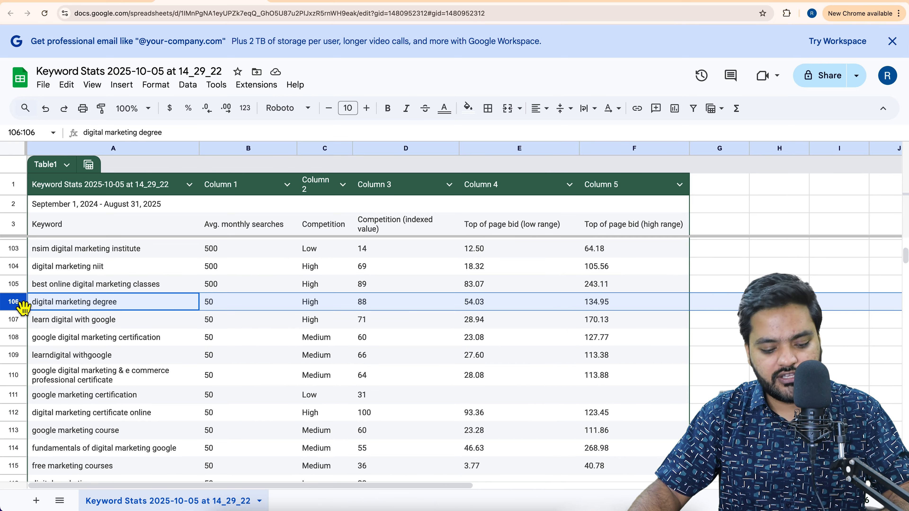
key("ctrl+shift+Down")
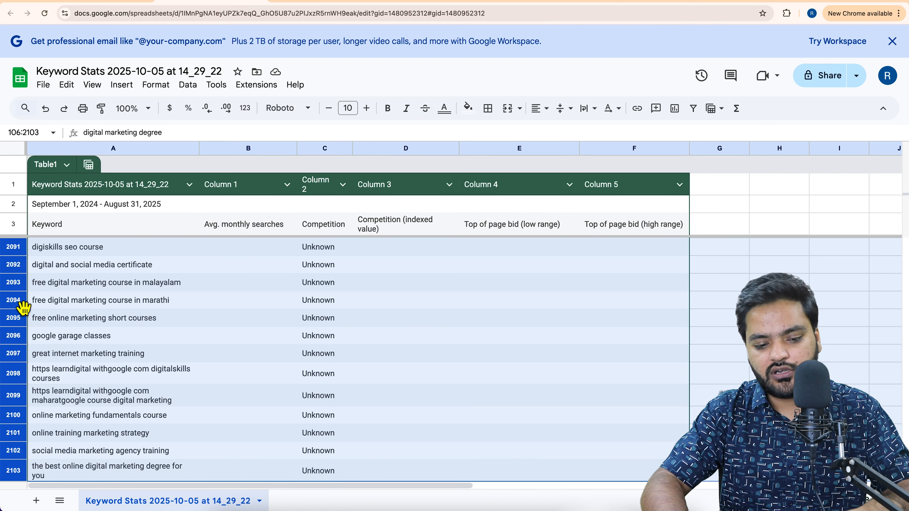
key("Delete")
left_click(198, 357)
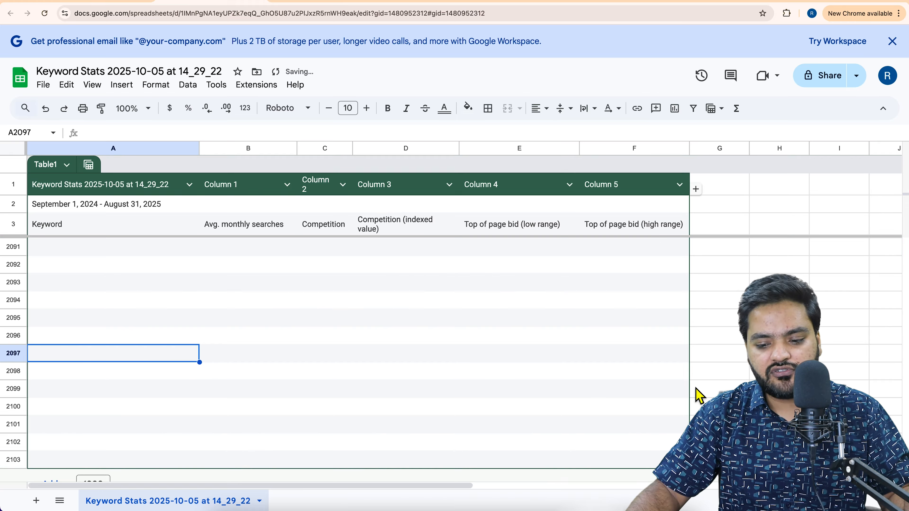
left_click_drag(905, 455, 907, 255)
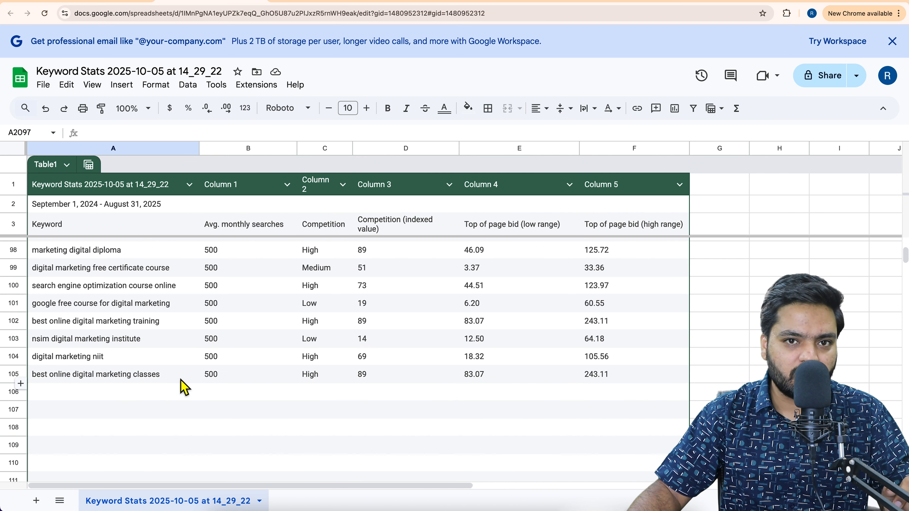
scroll(168, 332, "down", 6)
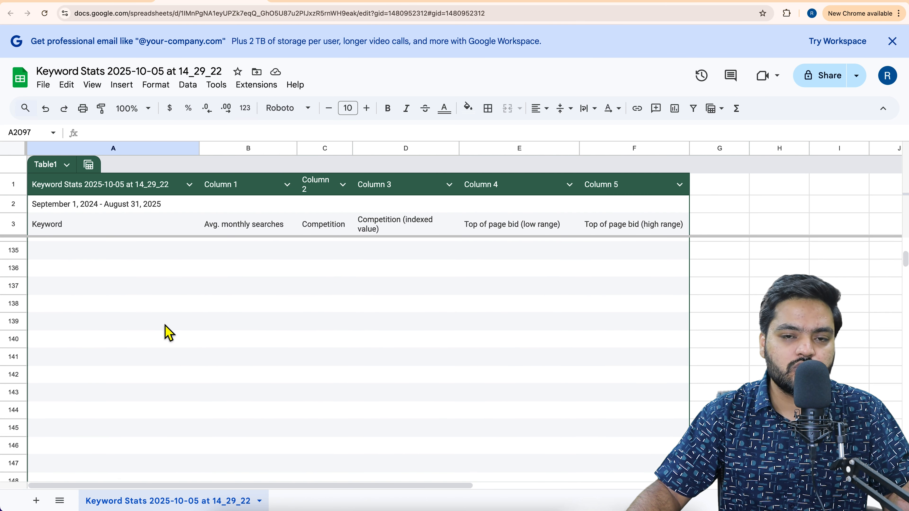
Fill the entire rows of the keywords "digital mktg" and "google digital marketing course" (rows 8 and 9) with yellow.
scroll(167, 332, "up", 20)
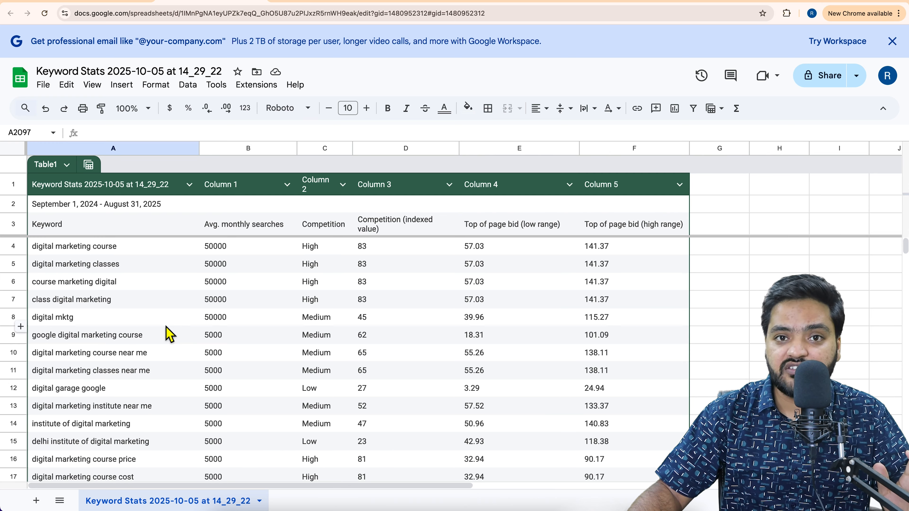
left_click(113, 251)
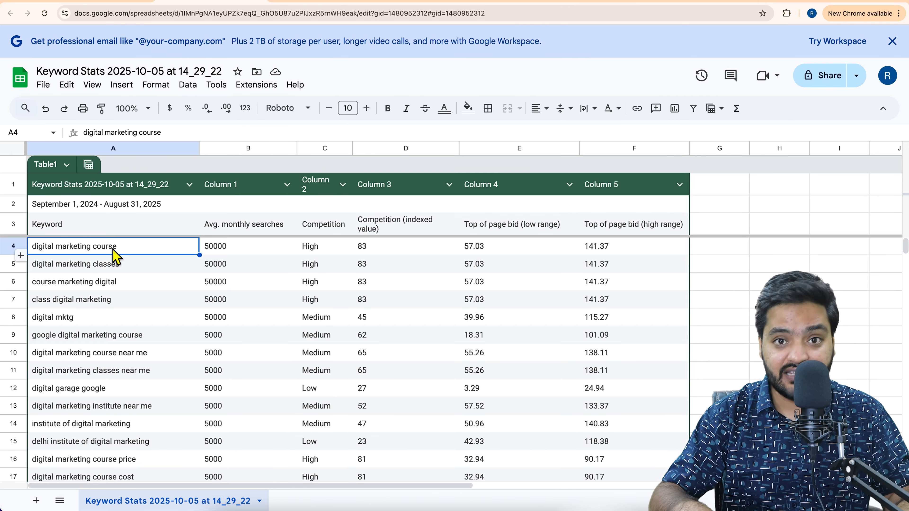
key("Down")
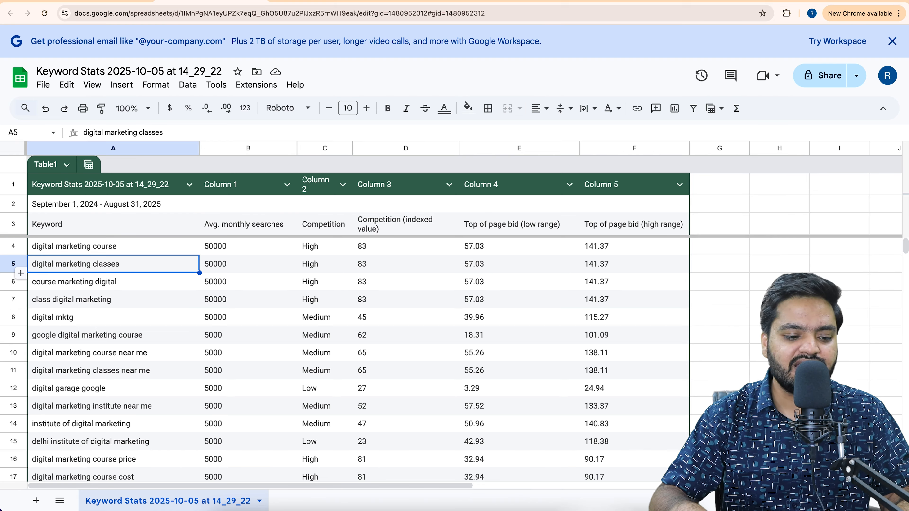
key("Down")
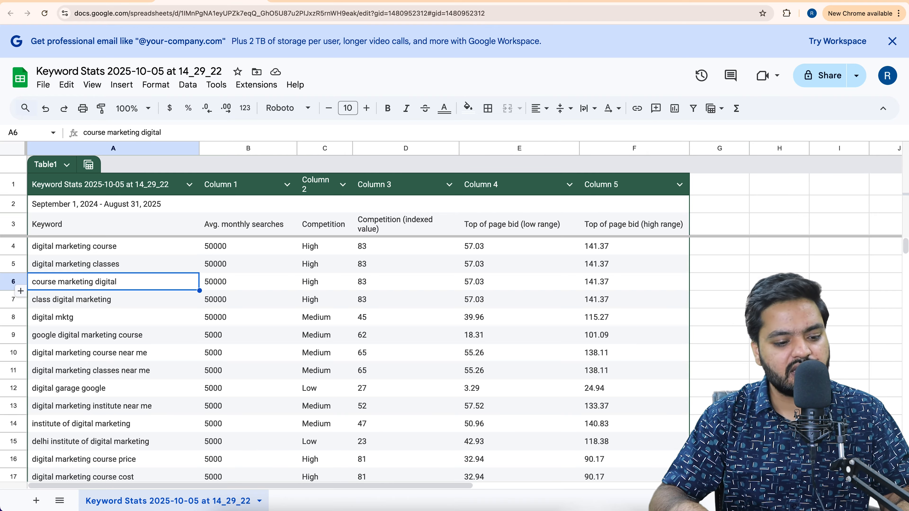
key("Down")
key("Down")
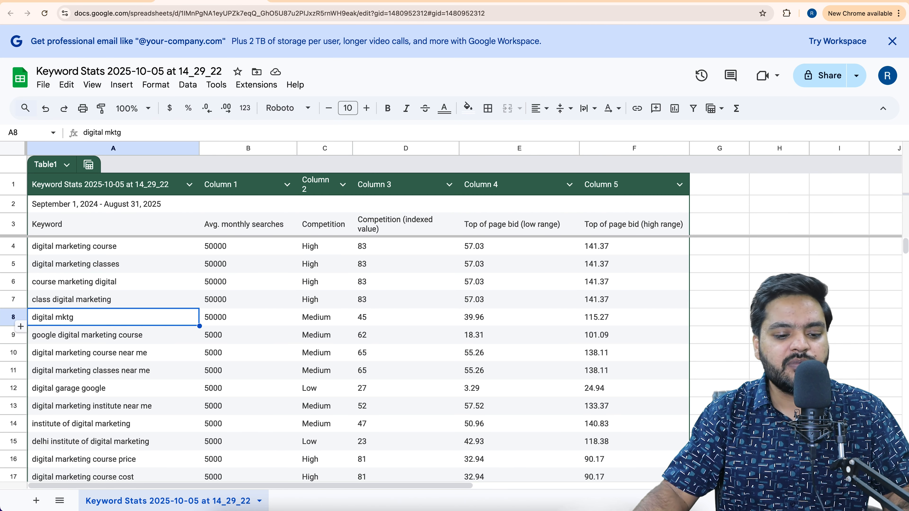
left_click(15, 318)
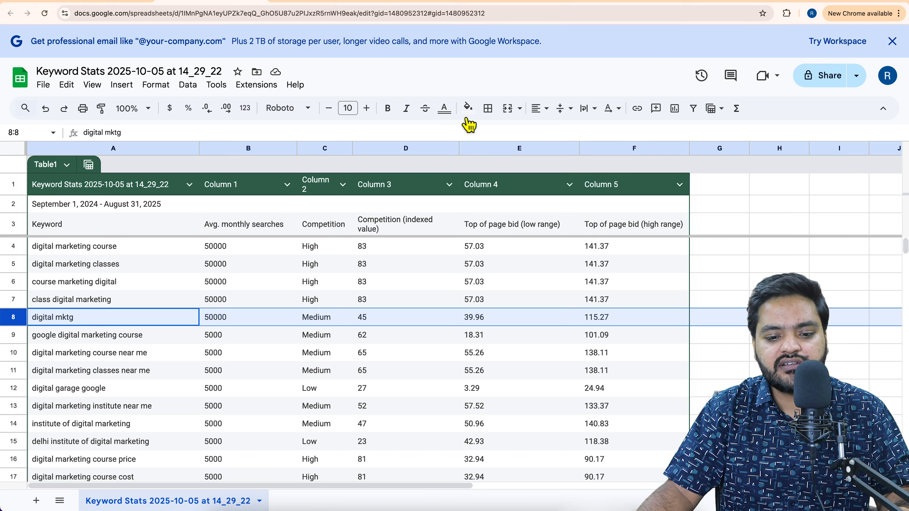
left_click(468, 108)
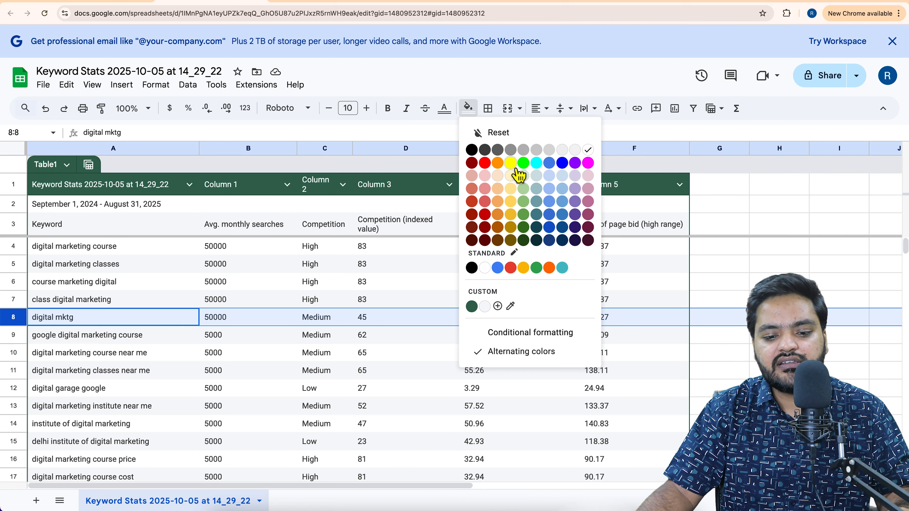
left_click(511, 175)
left_click(142, 337)
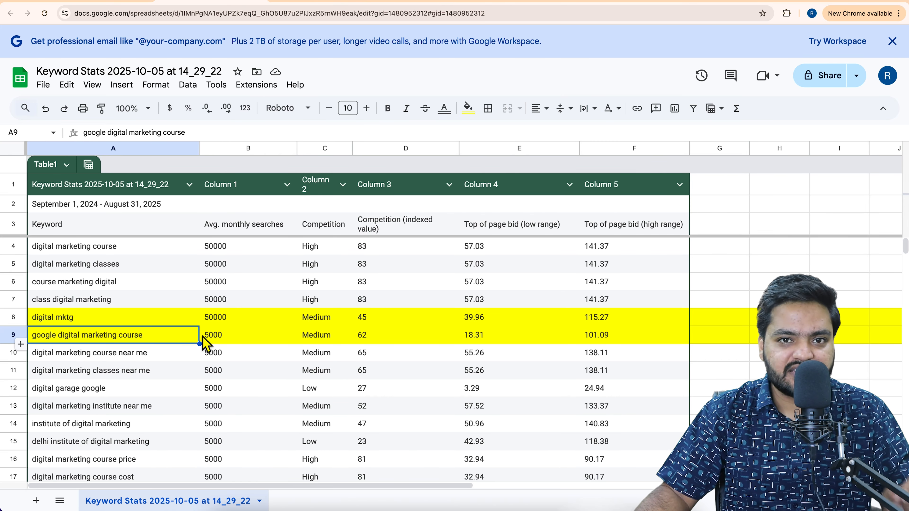
Fill the entire row of the keyword "digital garage google" (row 12) with yellow.
left_click(98, 358)
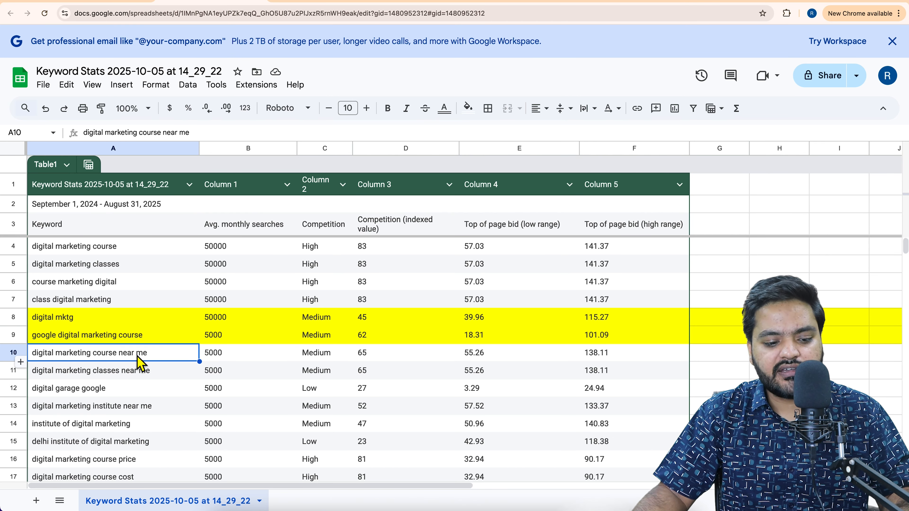
left_click(106, 374)
scroll(148, 396, "down", 1)
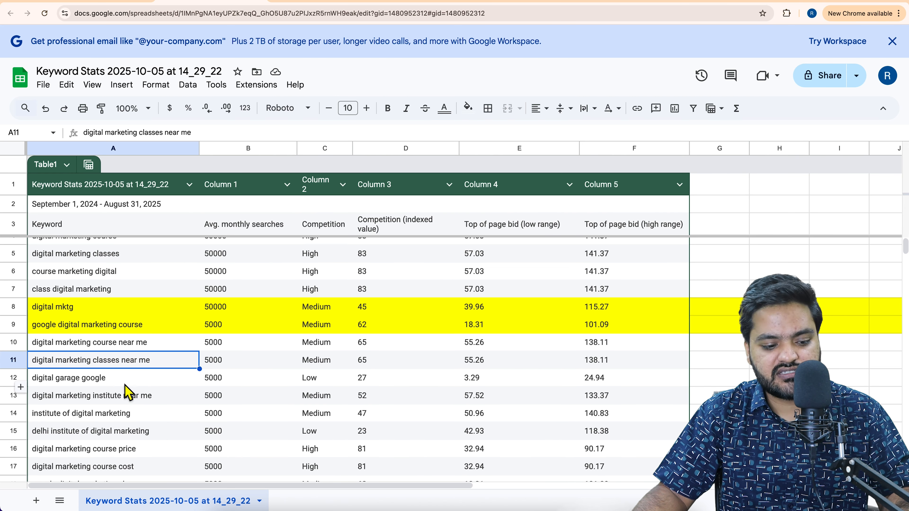
left_click(73, 383)
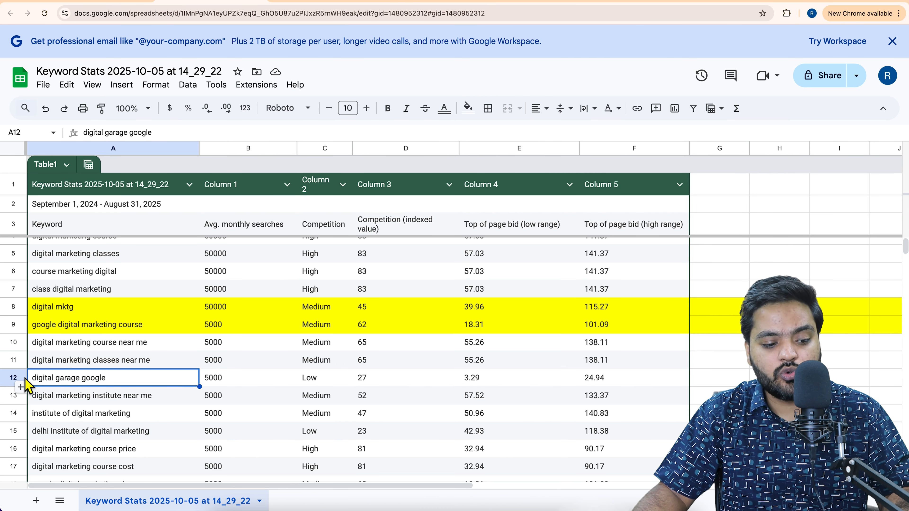
left_click(14, 378)
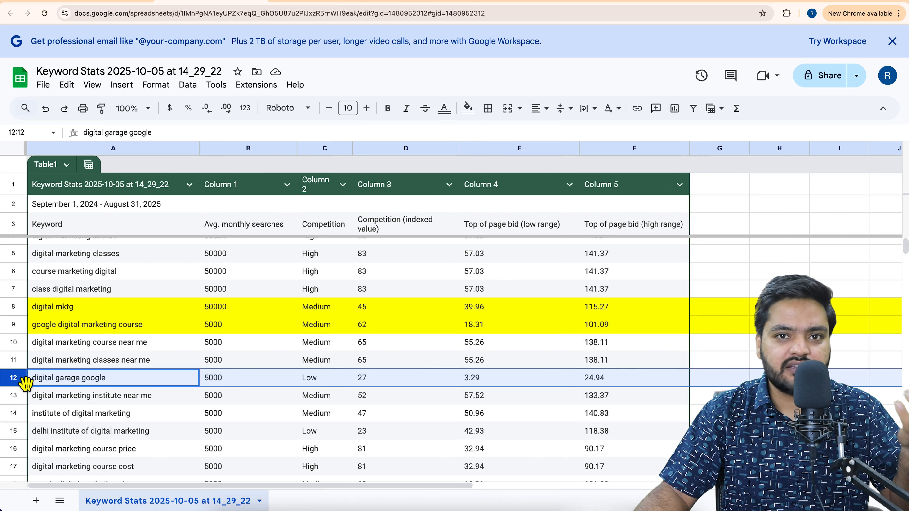
left_click(476, 117)
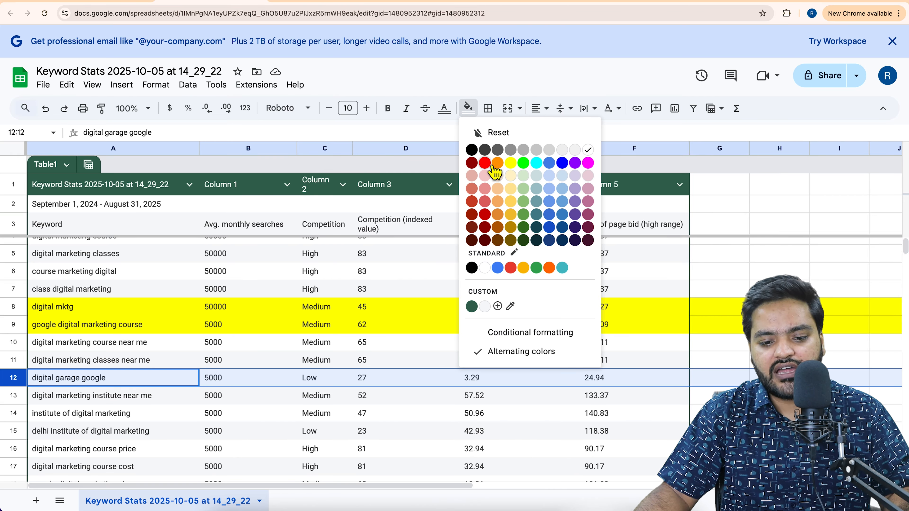
left_click(511, 165)
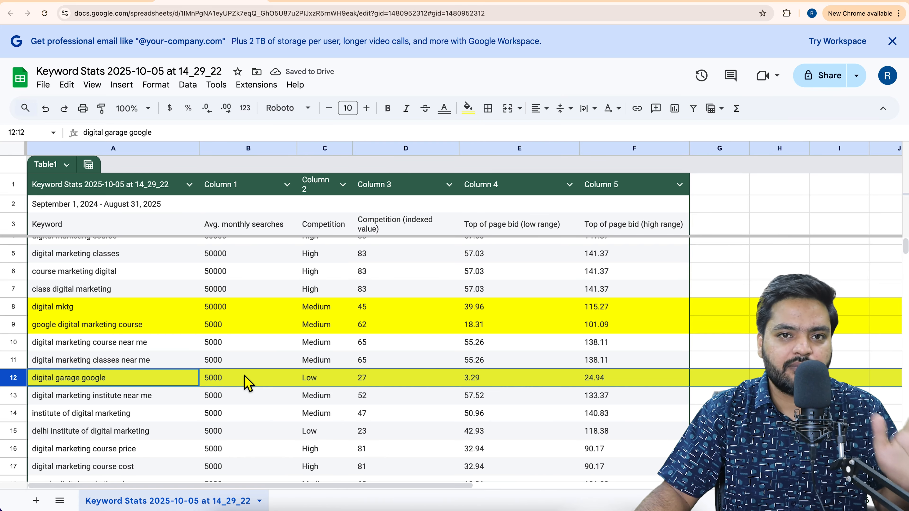
Go through the keywords from row 13 on and fill the "google digital marketing class" row (row 18) with yellow.
left_click(115, 398)
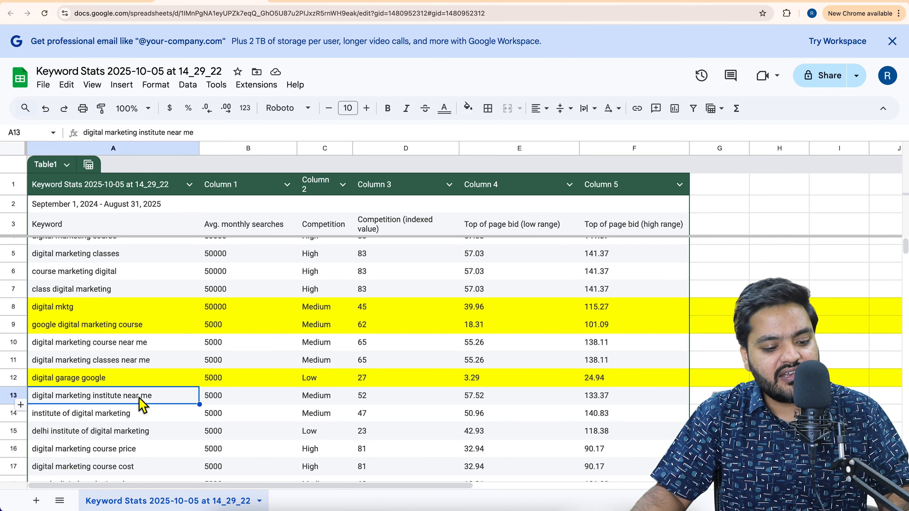
scroll(140, 397, "down", 1)
left_click(143, 369)
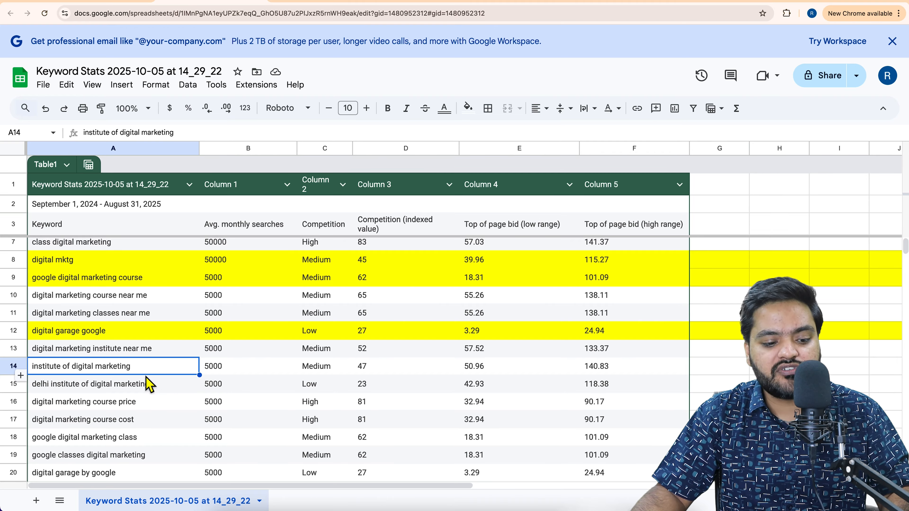
left_click(151, 388)
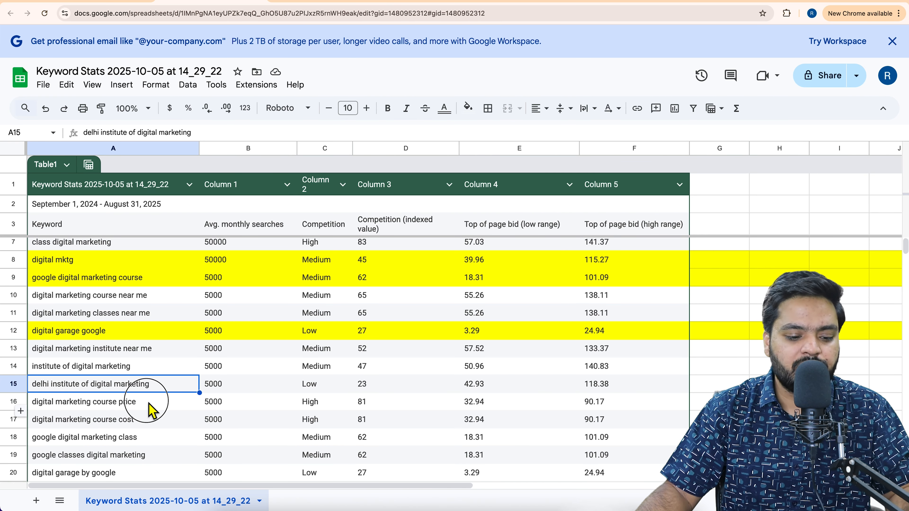
left_click(154, 404)
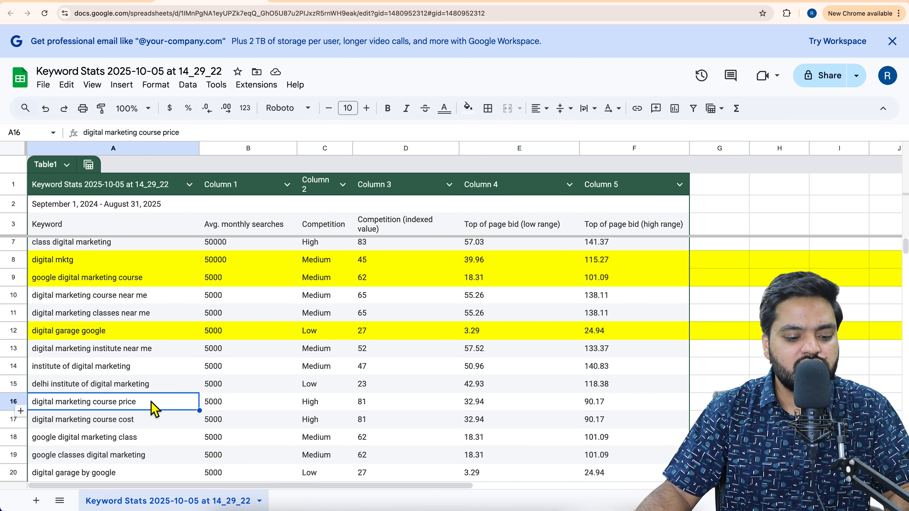
left_click(151, 421)
left_click(100, 440)
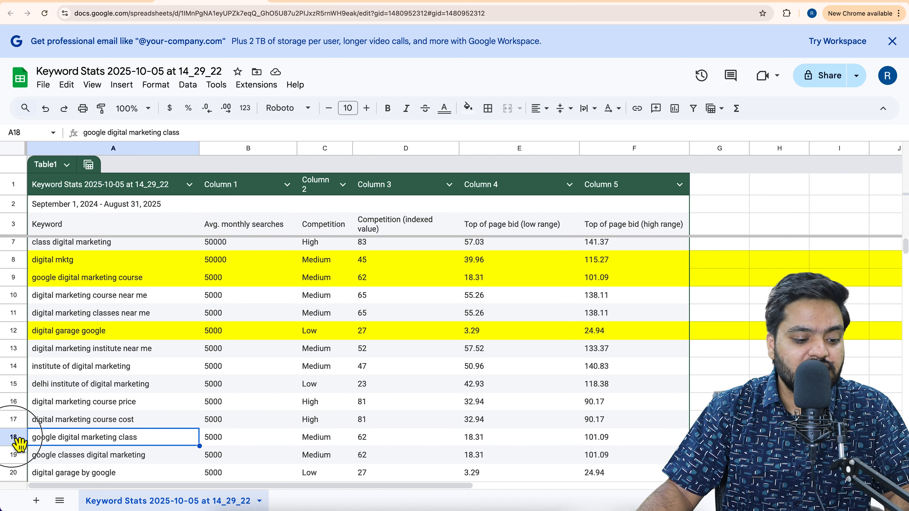
left_click(14, 437)
left_click(468, 108)
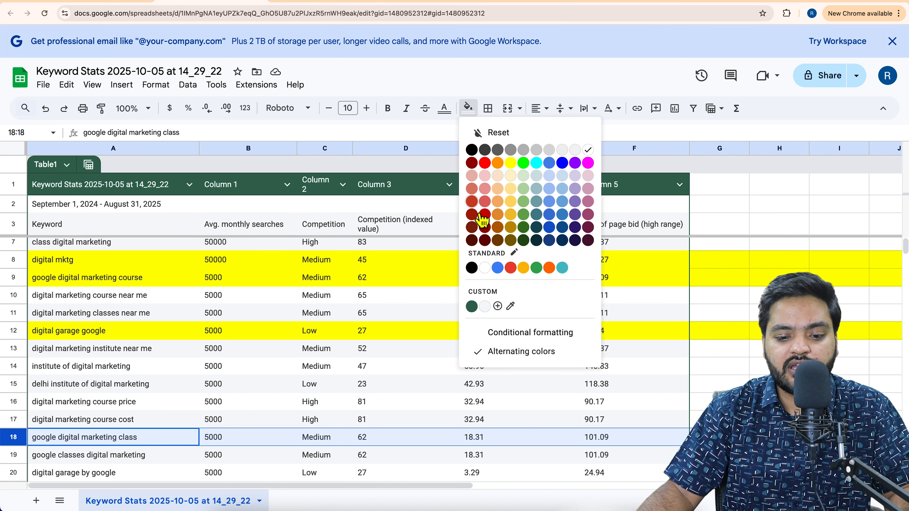
left_click(512, 163)
left_click(189, 385)
Fill the entire row of the keyword "google classes digital marketing" (row 19) with yellow.
scroll(190, 388, "down", 1)
scroll(191, 390, "down", 3)
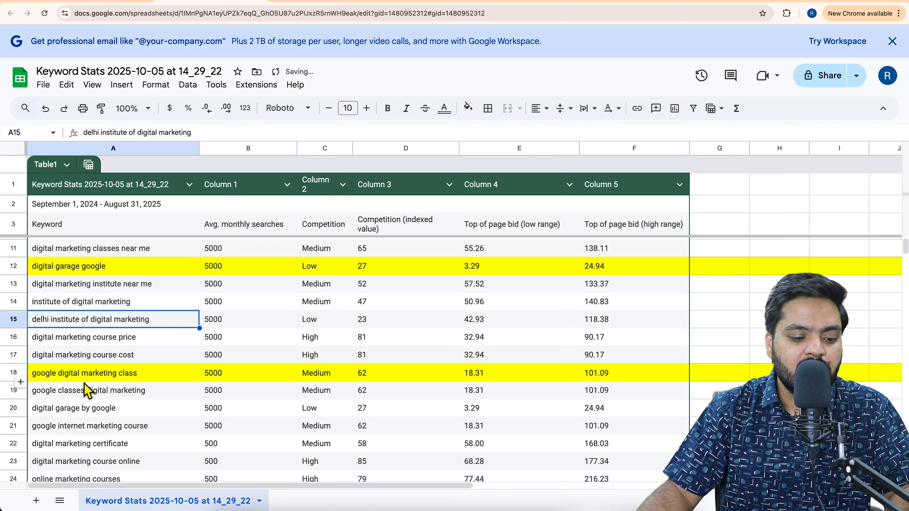
left_click(20, 394)
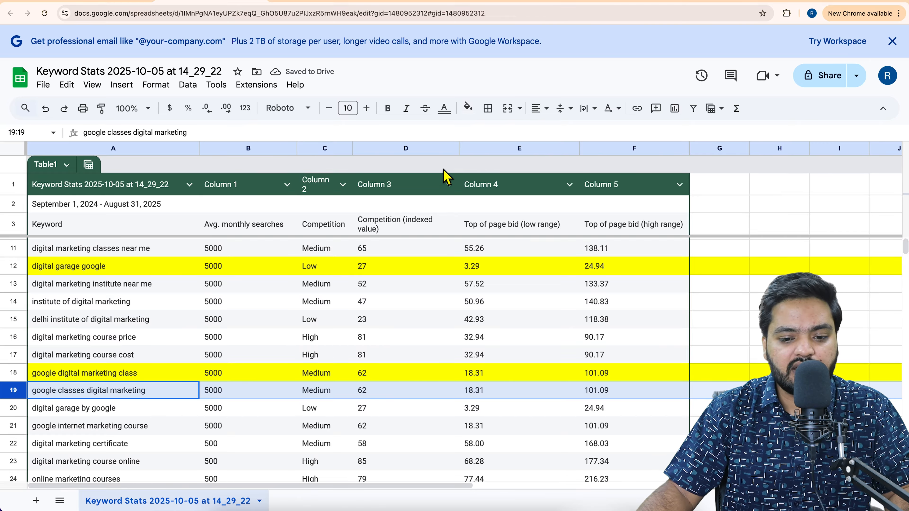
left_click(468, 108)
left_click(511, 163)
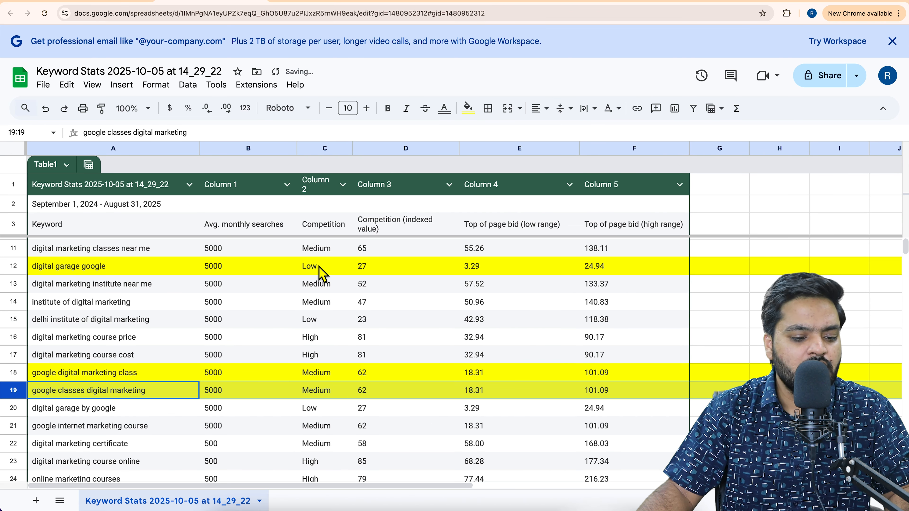
Fill the "digital garage by google" row (row 20) with yellow and look over the remaining keywords.
scroll(244, 356, "down", 2)
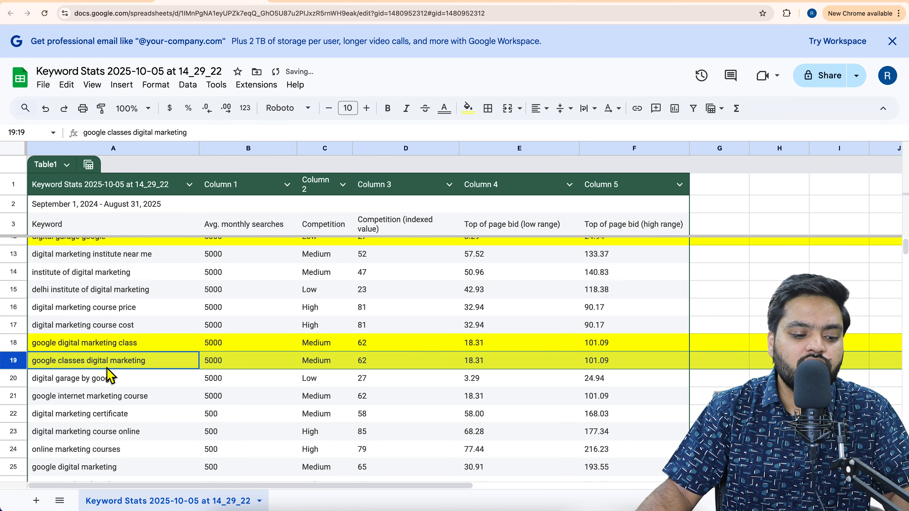
left_click(16, 379)
left_click(468, 107)
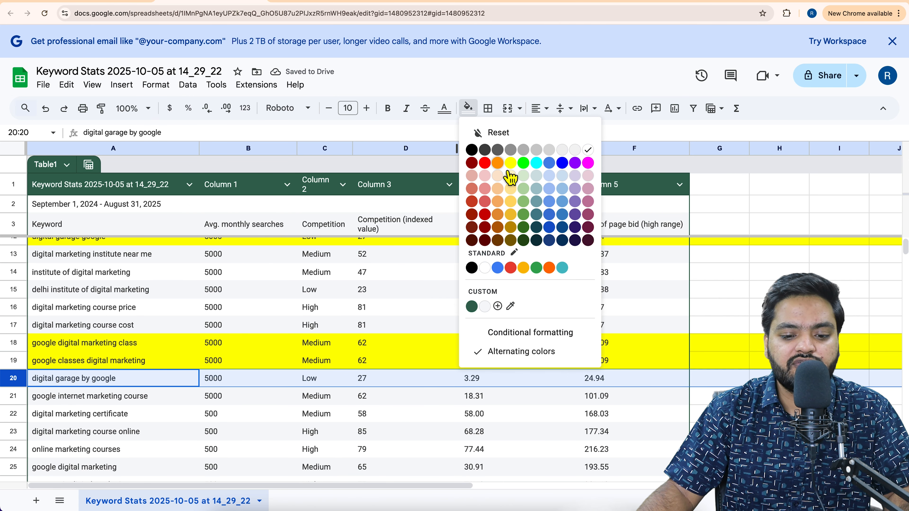
left_click(511, 164)
left_click(165, 402)
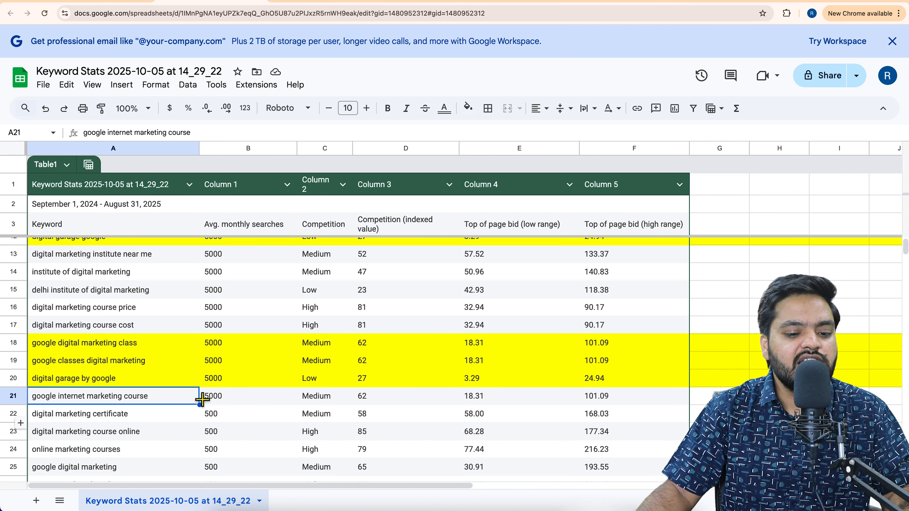
scroll(162, 385, "down", 8)
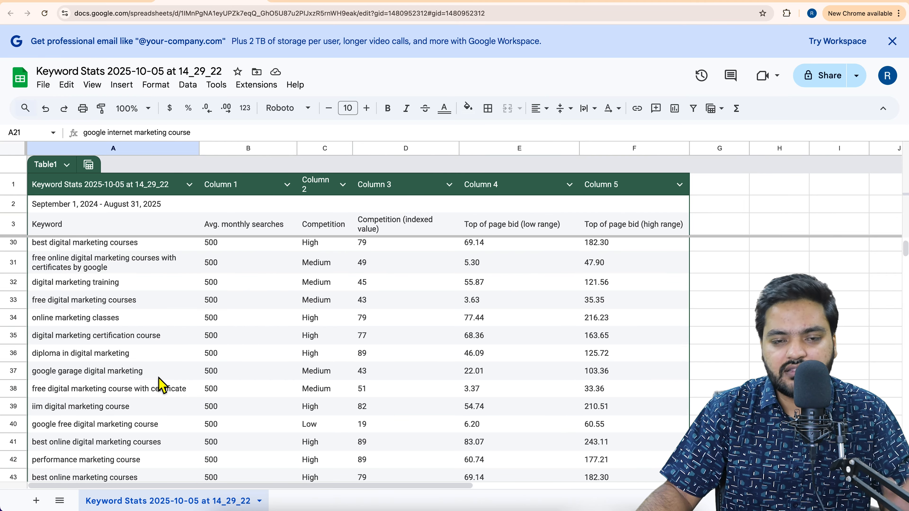
scroll(162, 385, "up", 12)
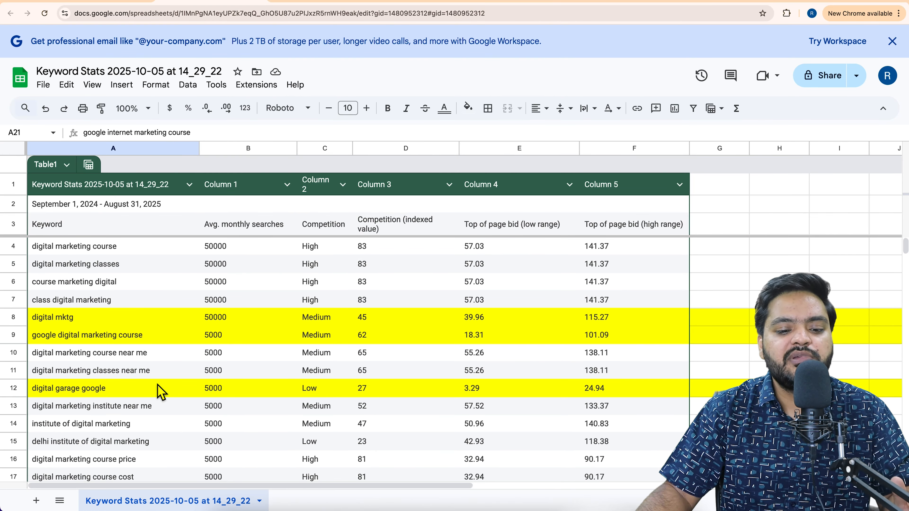